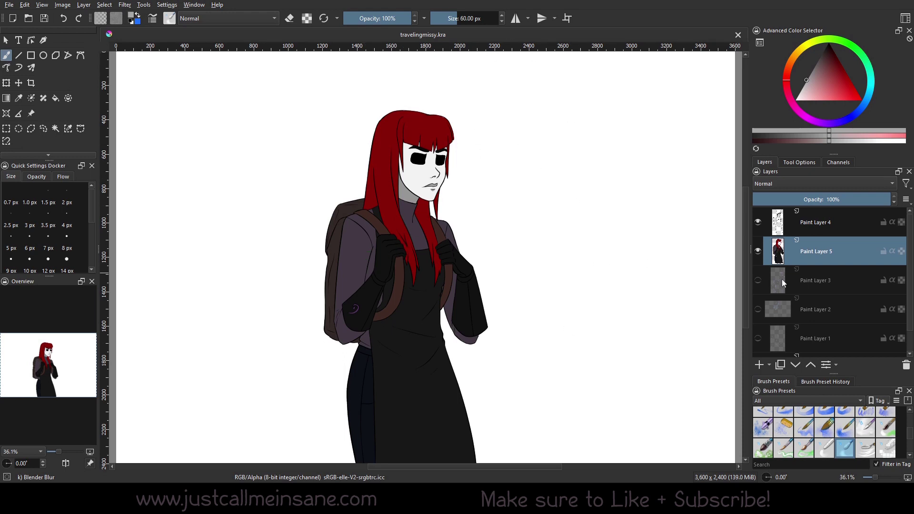
- Add a filter mask to Paint Layer 5 showing the Height to Normal Map preview, dialog moved aside
right_click(839, 250)
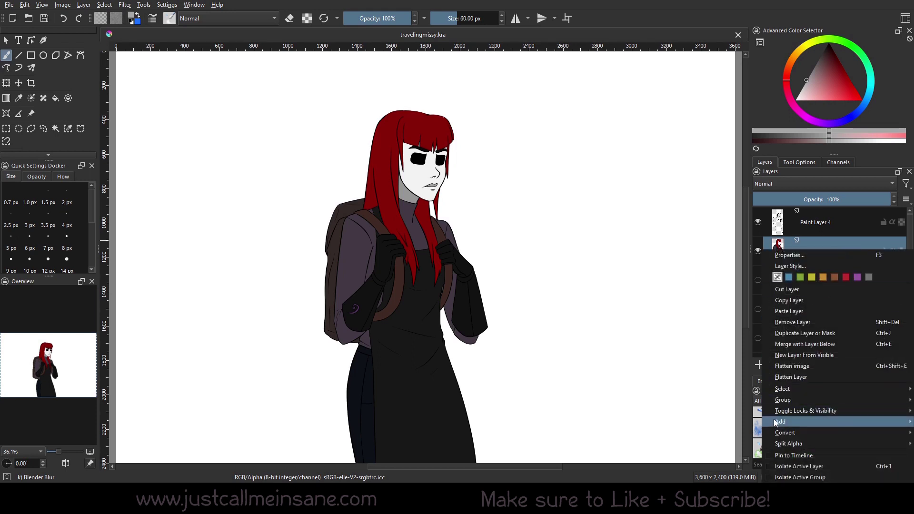
mouse_move(770, 425)
click(731, 434)
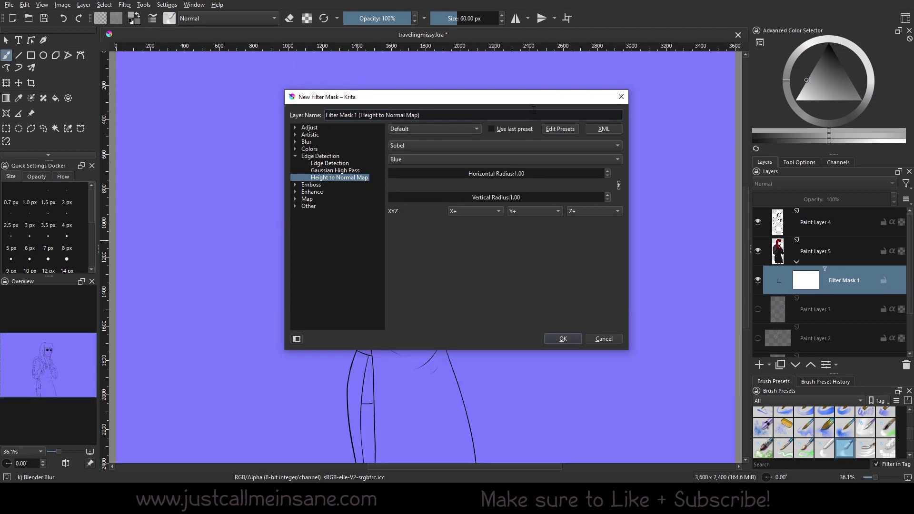
drag(457, 96, 499, 112)
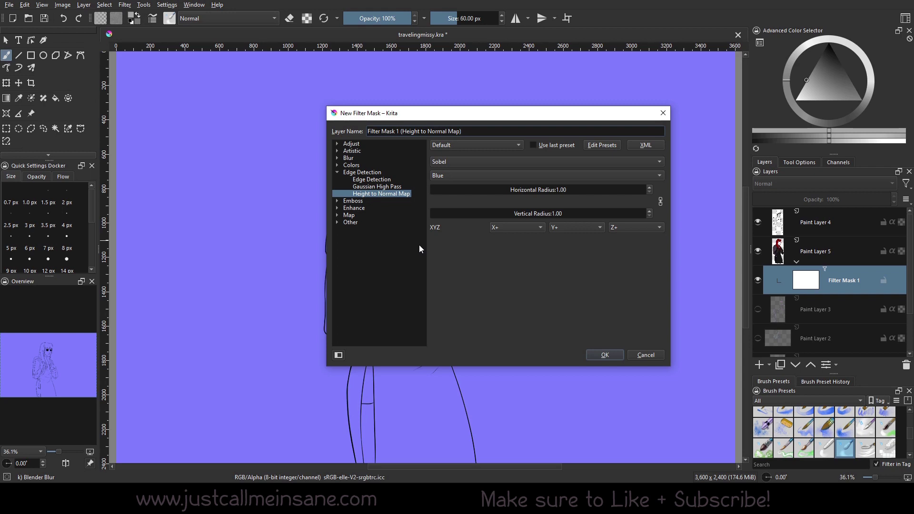
- Preview Slope/Offset/Power and Desaturate methods in the mask dialog, then switch to Color Balance
click(338, 144)
click(370, 152)
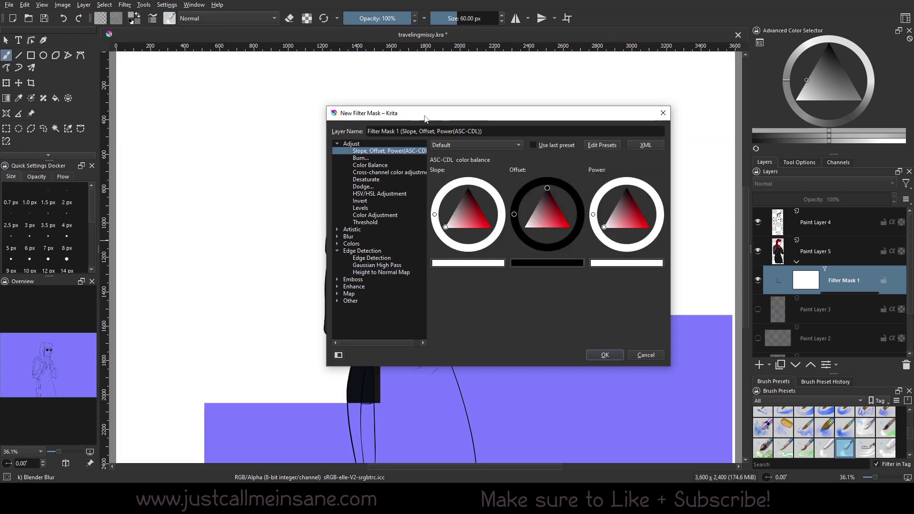
drag(419, 113, 605, 172)
click(573, 240)
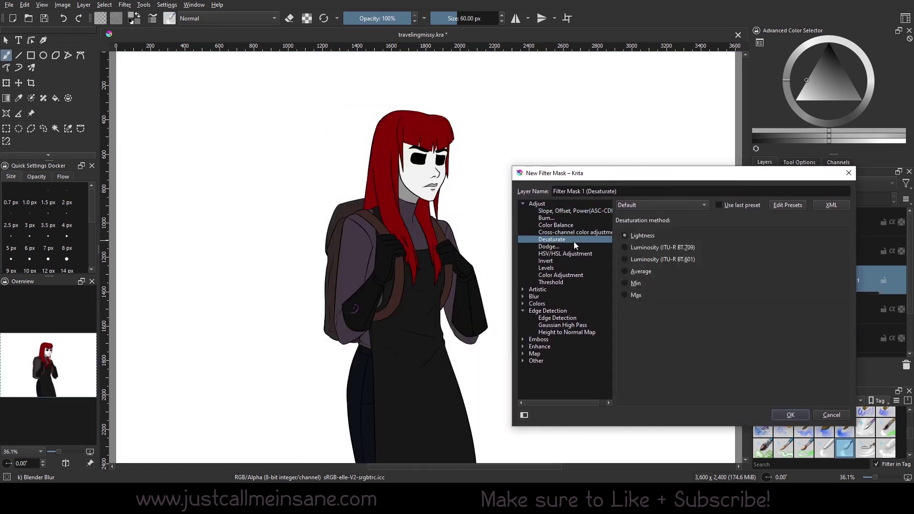
click(630, 257)
click(636, 235)
click(573, 225)
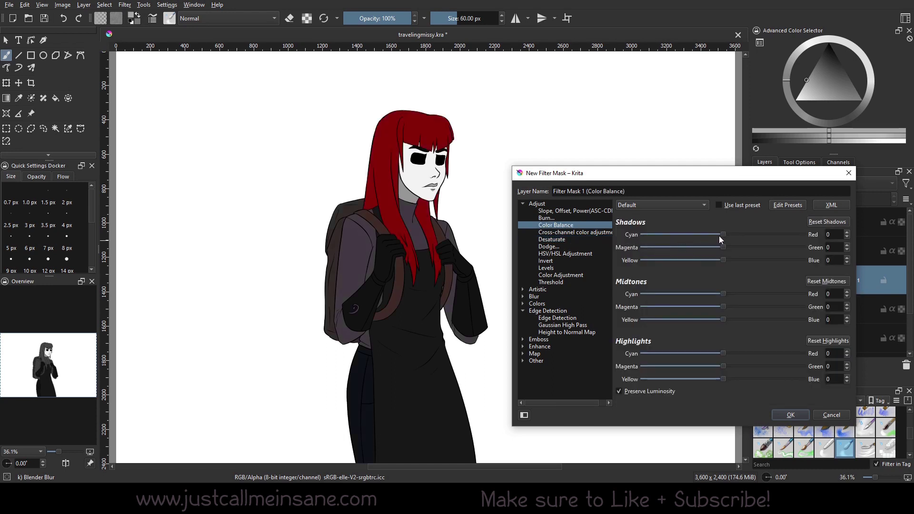
- Make a first Color Balance pass on shadows, midtones and highlights, pulling highlights toward cyan
drag(723, 235, 738, 260)
drag(723, 294, 694, 321)
drag(723, 367, 707, 354)
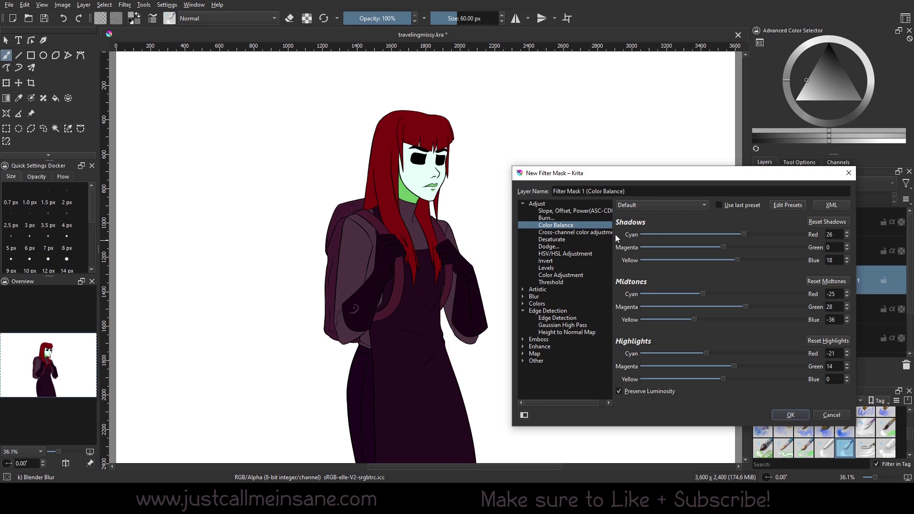
drag(727, 236, 707, 233)
drag(736, 262, 708, 234)
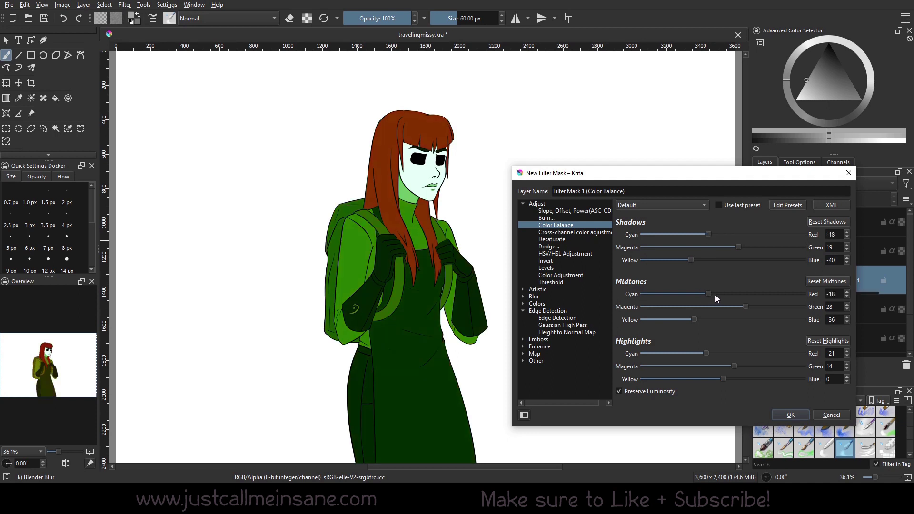
drag(716, 296, 735, 294)
drag(696, 319, 726, 320)
drag(706, 353, 670, 367)
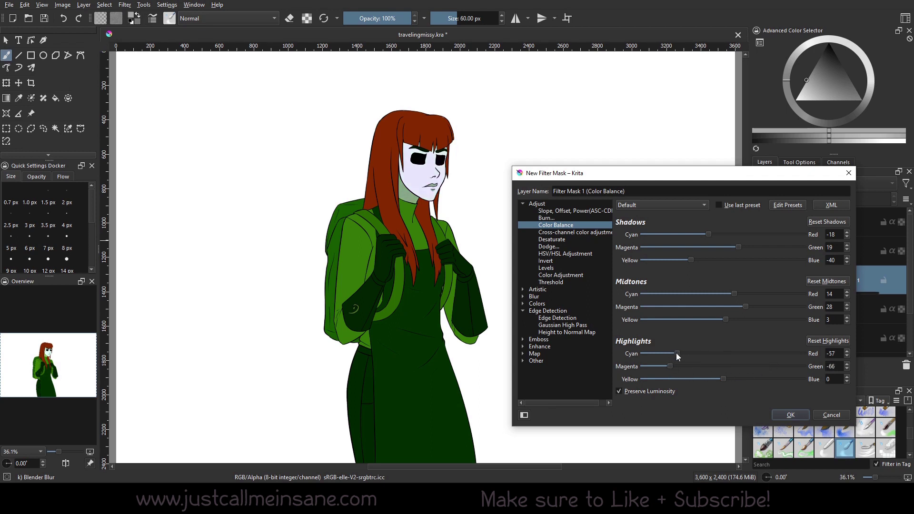
- Shift midtones toward yellow, red and magenta, shadows toward blue, and apply the mask
drag(726, 320, 678, 320)
drag(733, 296, 777, 287)
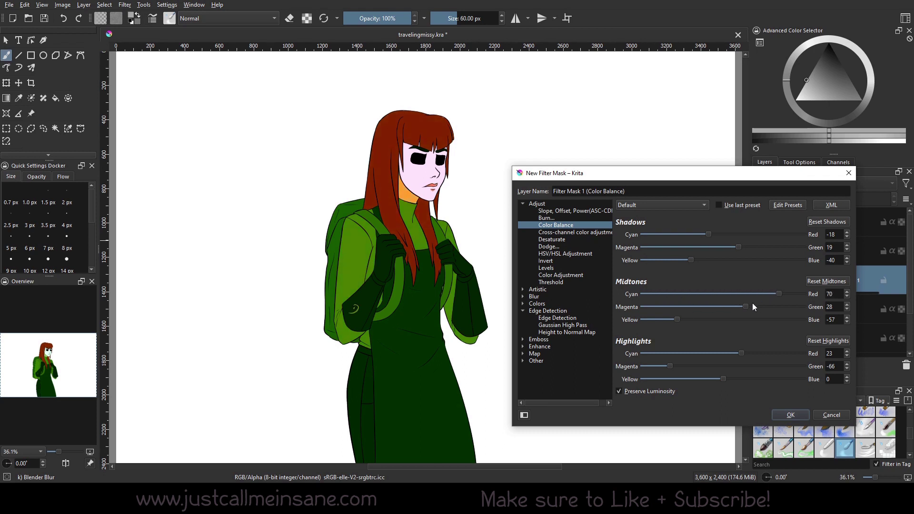
click(713, 305)
drag(740, 307, 694, 307)
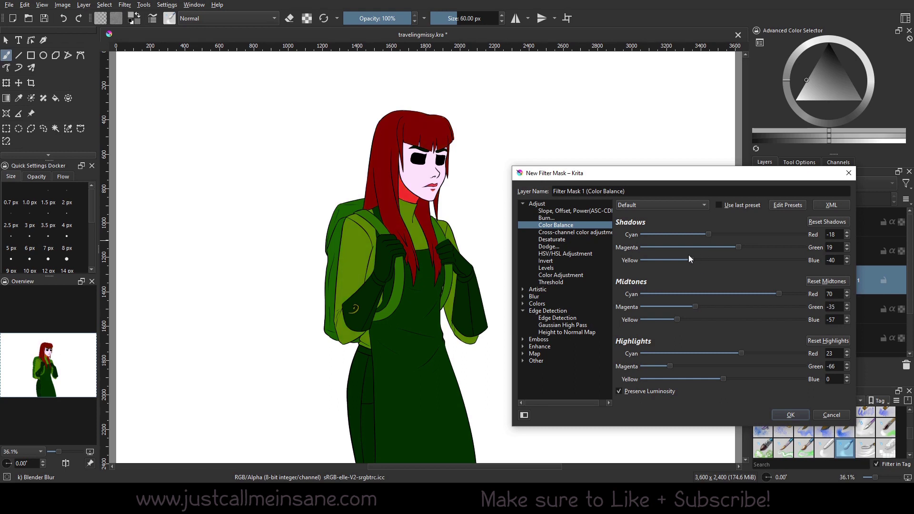
drag(691, 260, 746, 265)
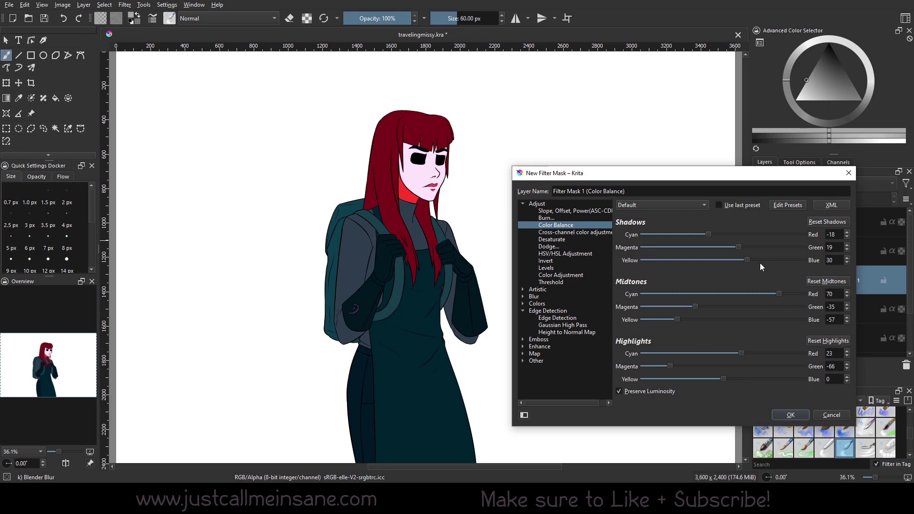
click(793, 416)
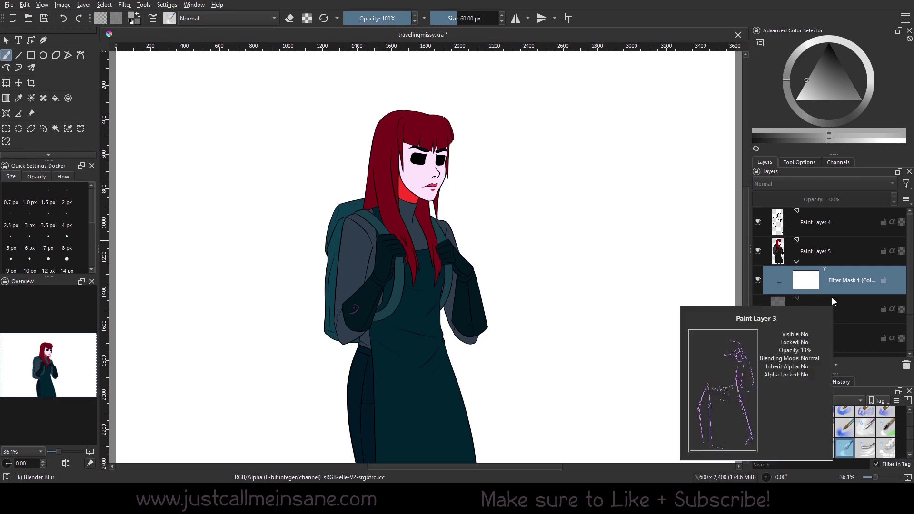
- Add a second filter mask to Paint Layer 5 and set its filter to Levels
click(839, 258)
right_click(810, 248)
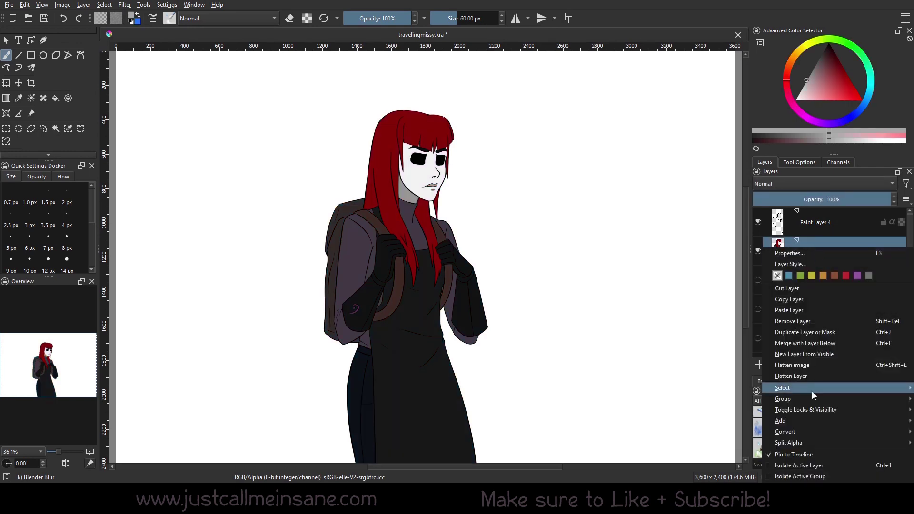
mouse_move(780, 421)
click(691, 431)
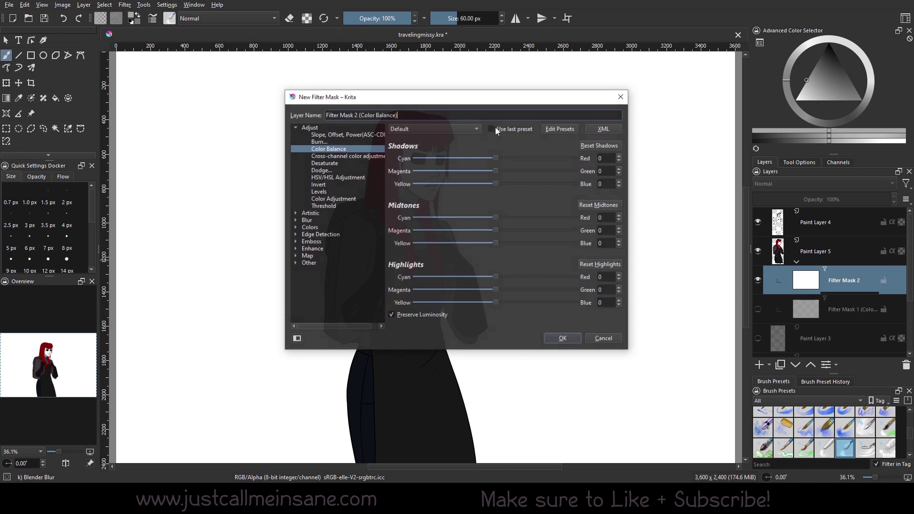
drag(476, 101, 680, 177)
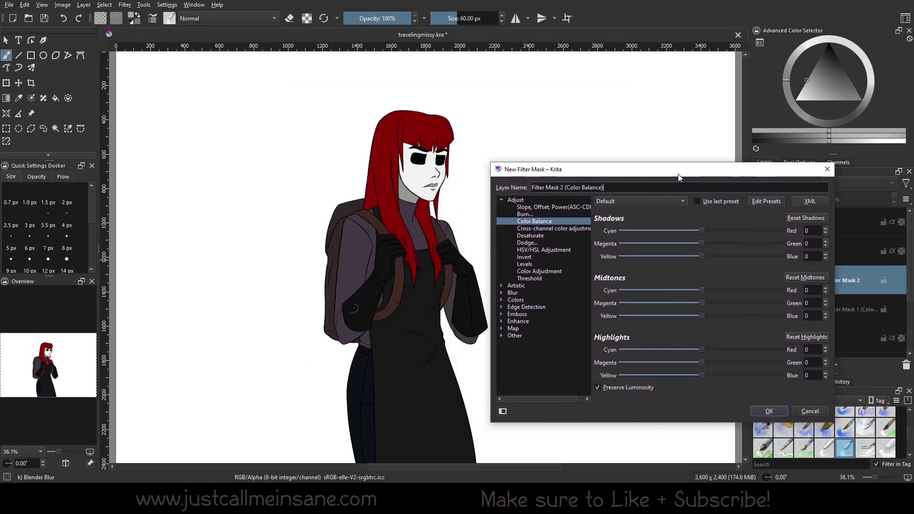
click(525, 263)
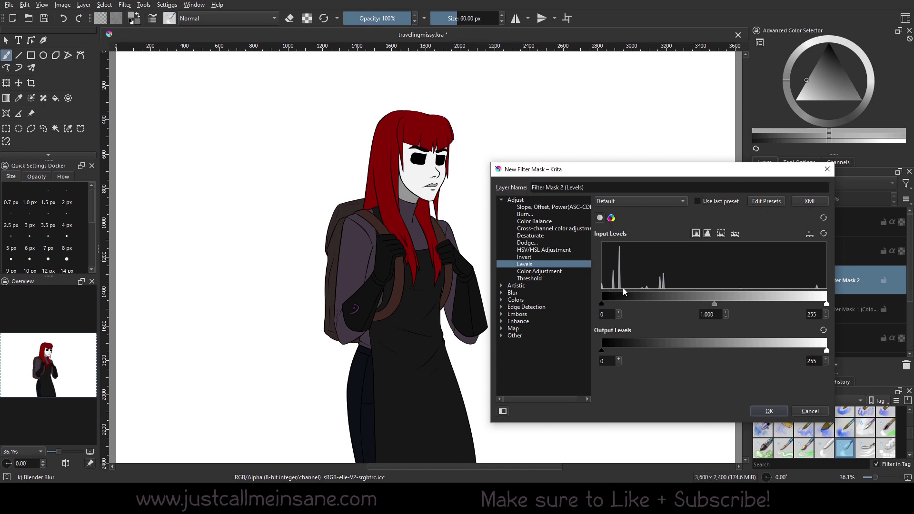
- Set the Levels input to black 0, gamma 1.437 and white point 160
drag(599, 304, 644, 303)
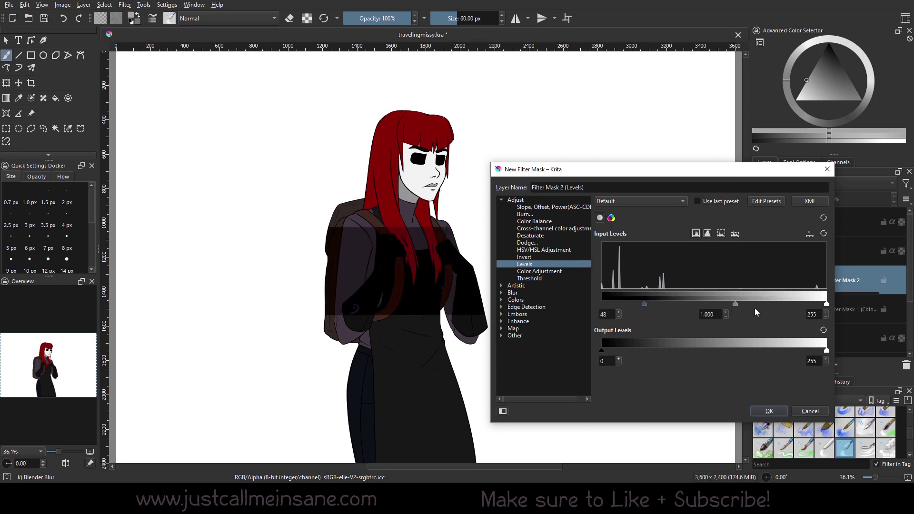
drag(735, 305, 716, 304)
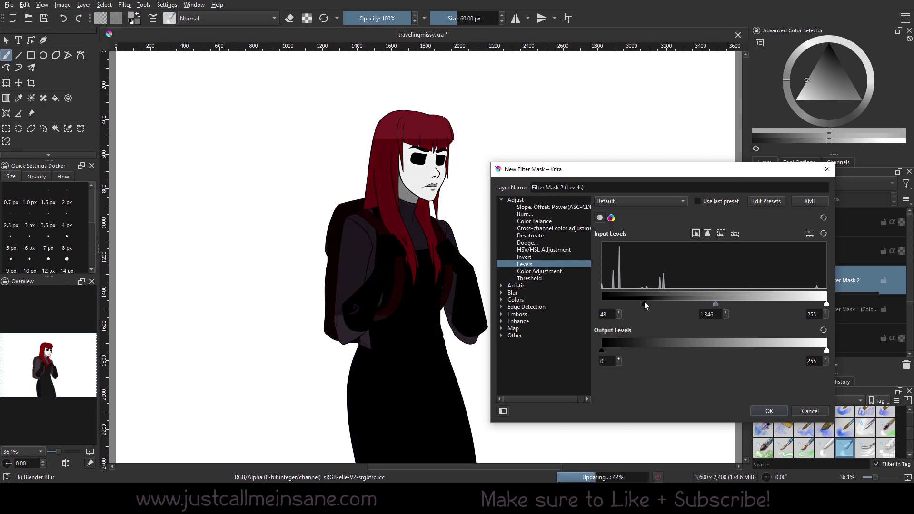
drag(644, 304, 599, 304)
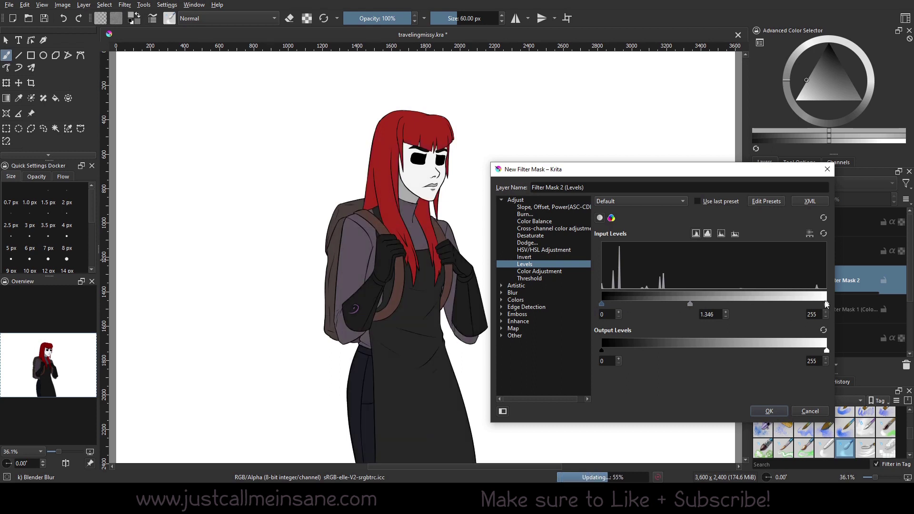
drag(827, 304, 743, 304)
mouse_move(645, 303)
mouse_down()
mouse_move(677, 305)
mouse_move(627, 300)
mouse_up()
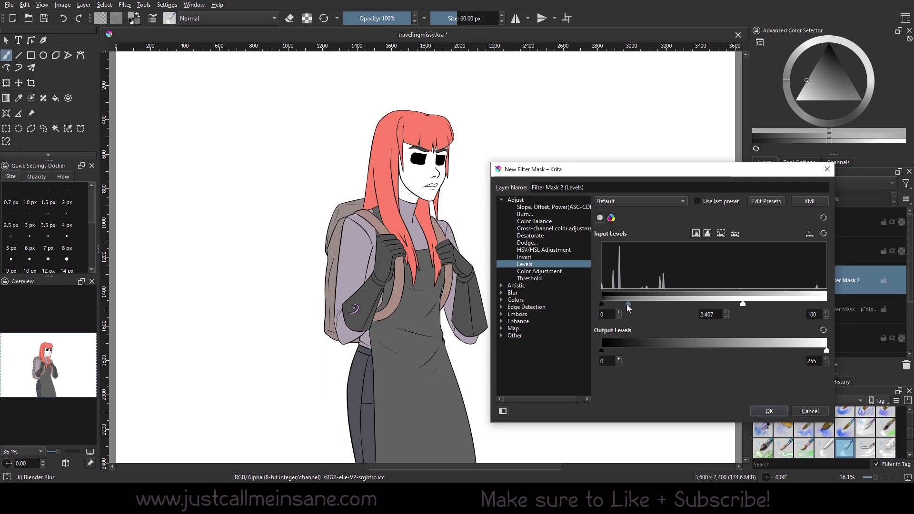
drag(628, 304, 654, 304)
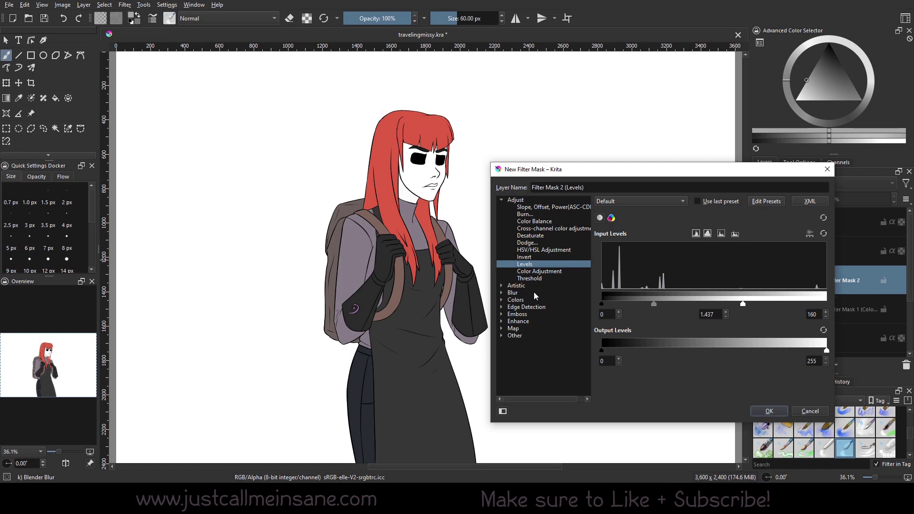
- Preview Threshold and the Artistic filters: Index Colors, Halftone, Oilpaint, Pixelize and Posterize
click(501, 279)
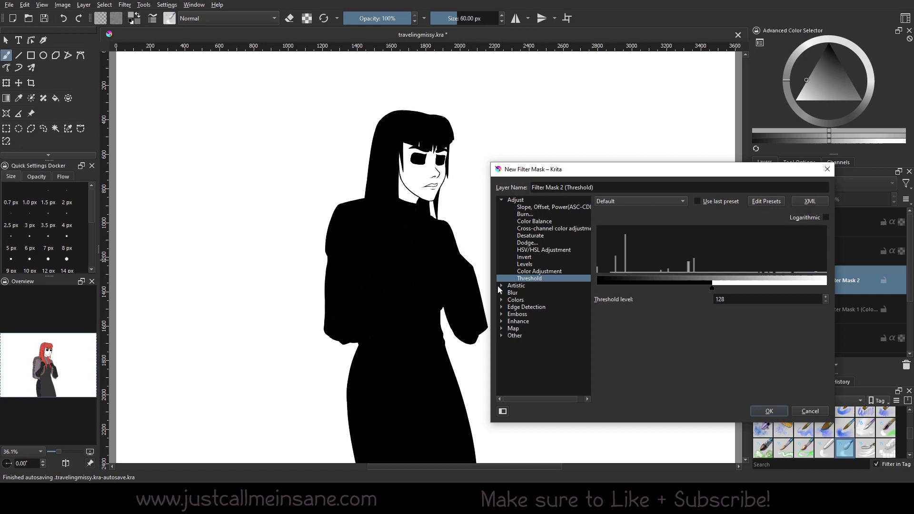
click(502, 286)
click(530, 300)
click(528, 293)
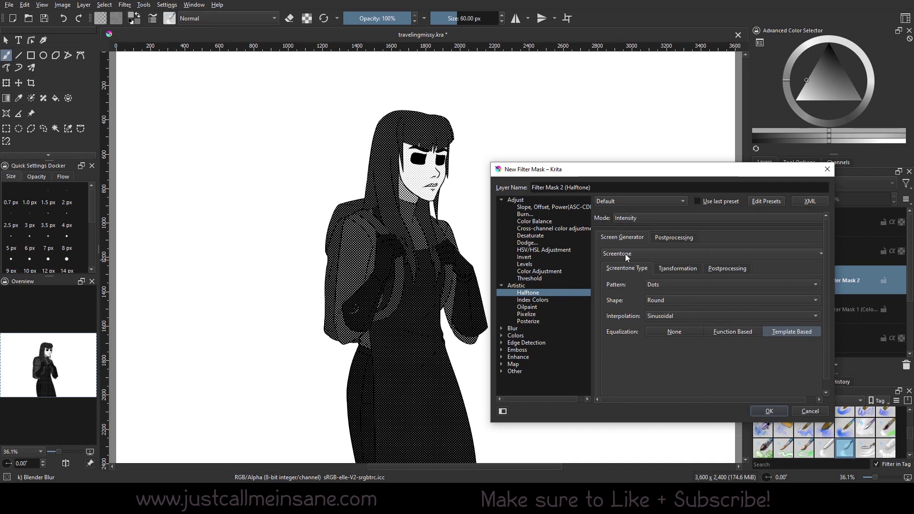
click(533, 300)
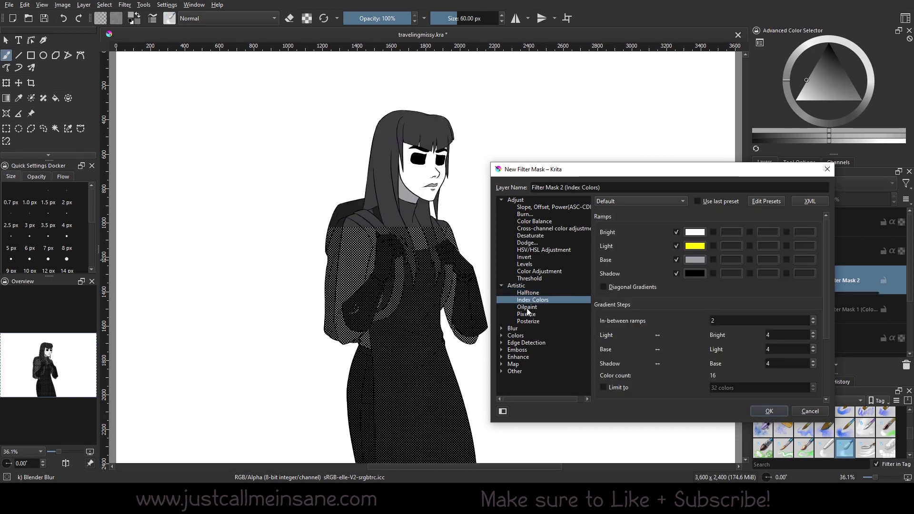
click(527, 308)
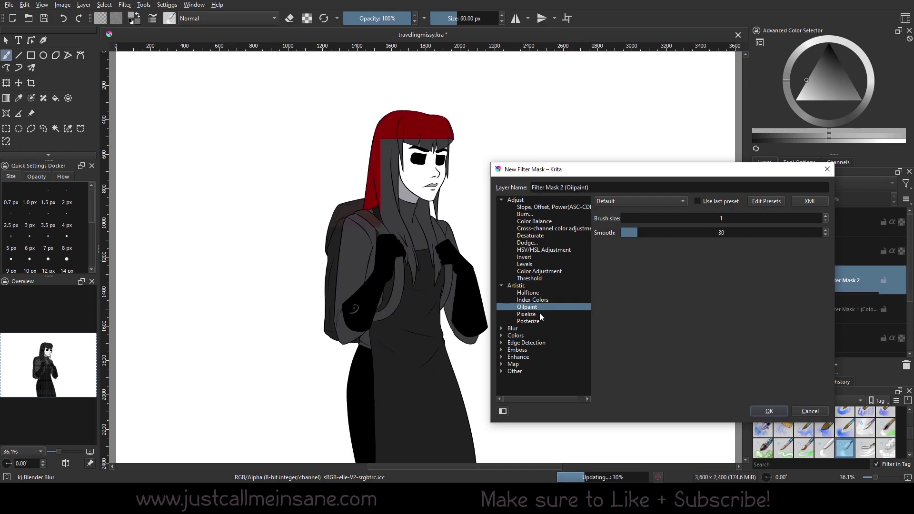
click(540, 313)
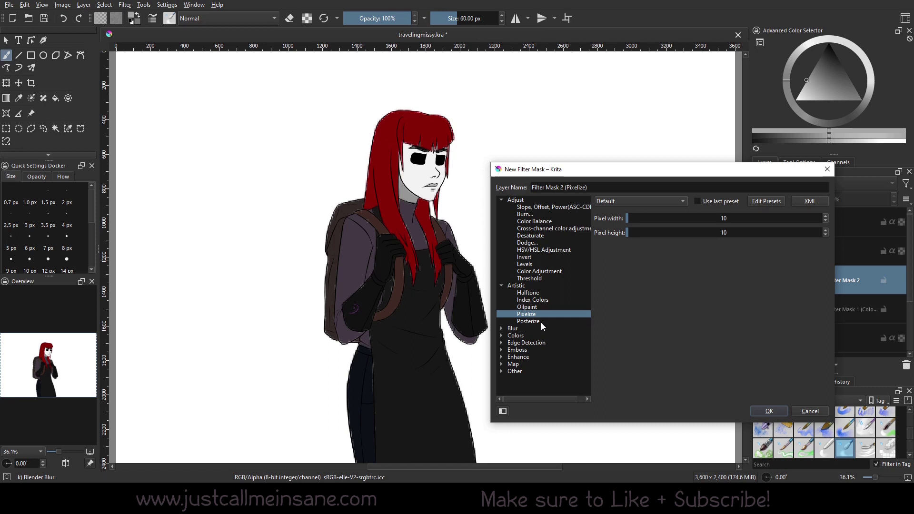
click(539, 322)
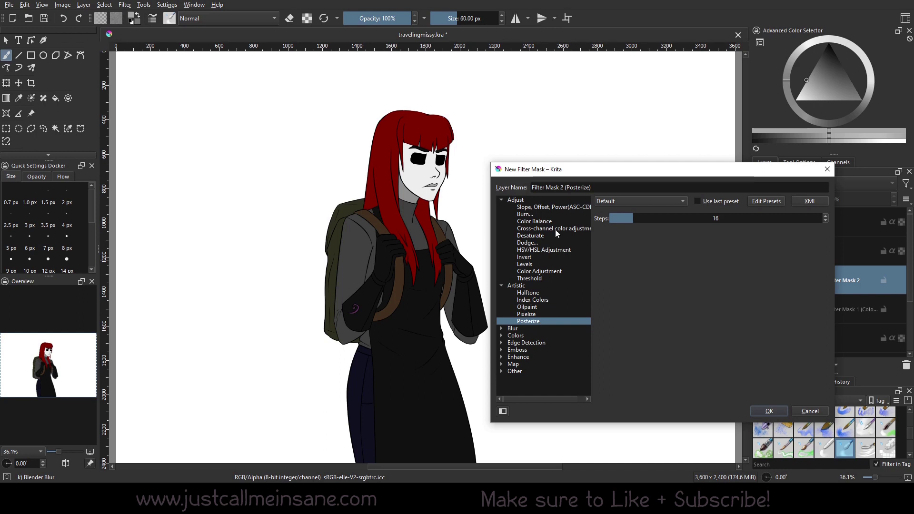
- Try Color to Alpha and Maximize Channel under Colors, settling on Minimize Channel
click(502, 336)
click(547, 344)
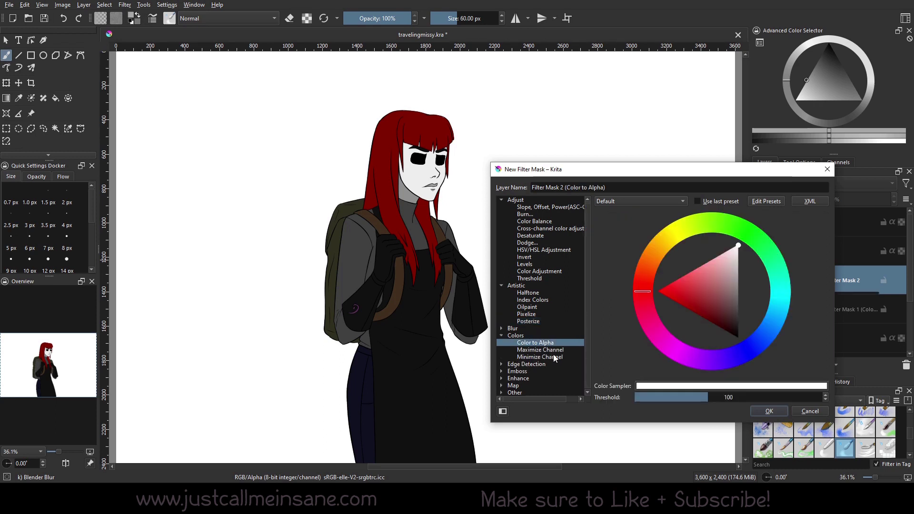
click(552, 357)
click(550, 350)
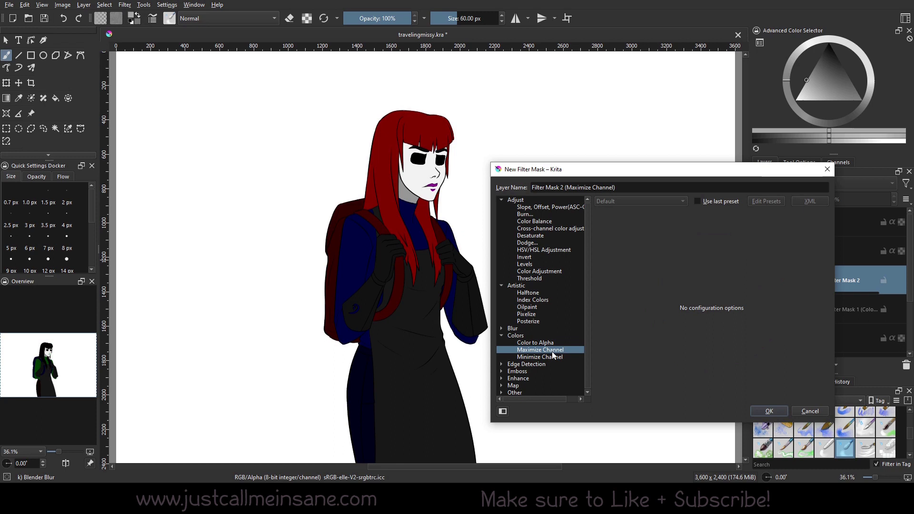
click(553, 356)
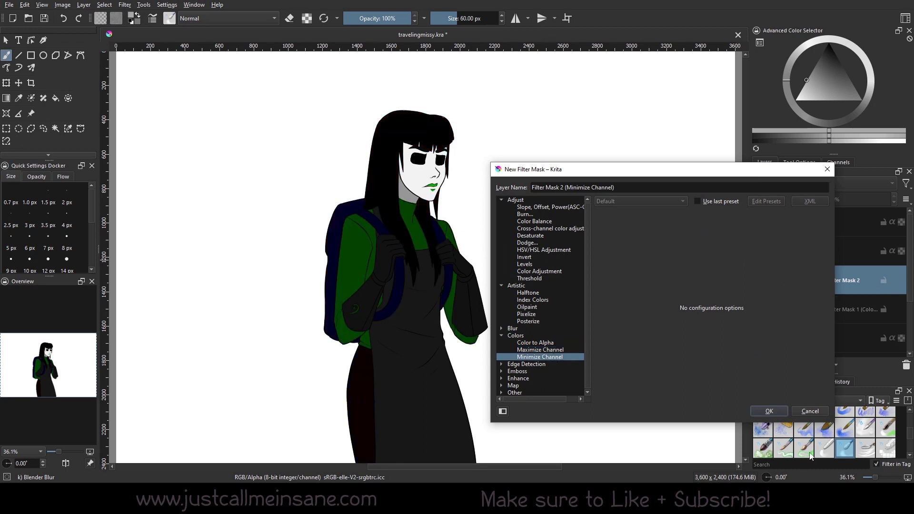
- Confirm the Minimize Channel mask and toggle it on and off over the Color Balance mask
click(771, 411)
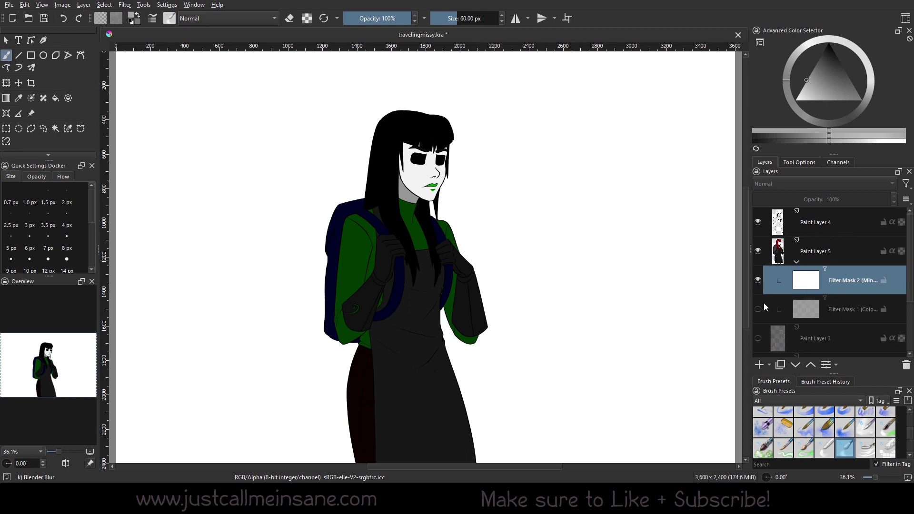
click(758, 281)
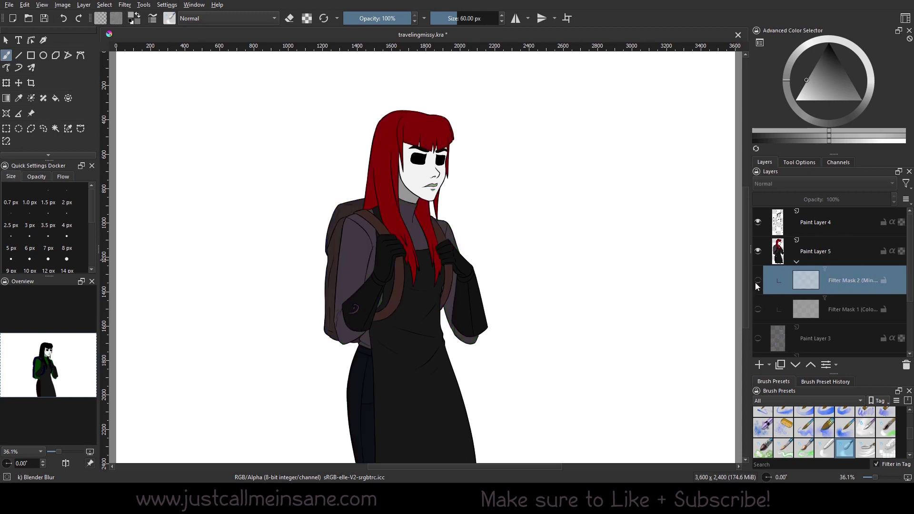
click(758, 310)
click(761, 286)
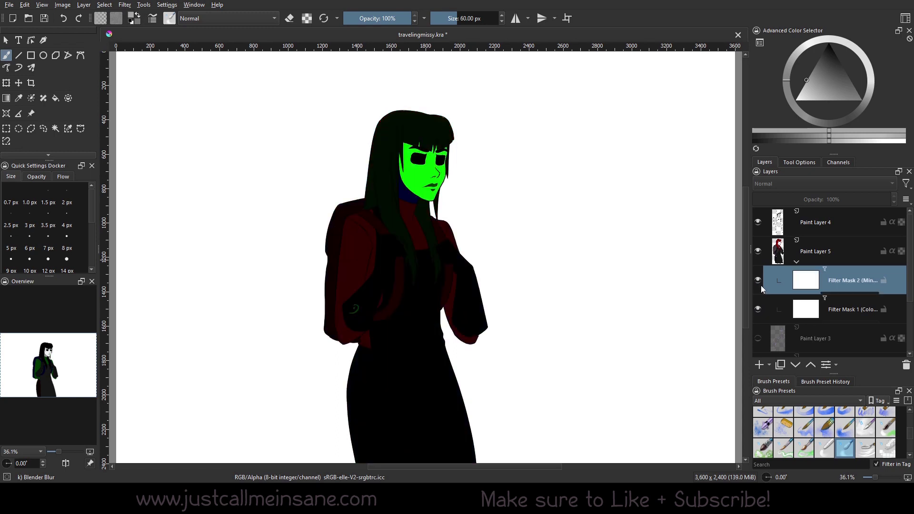
click(761, 285)
click(760, 285)
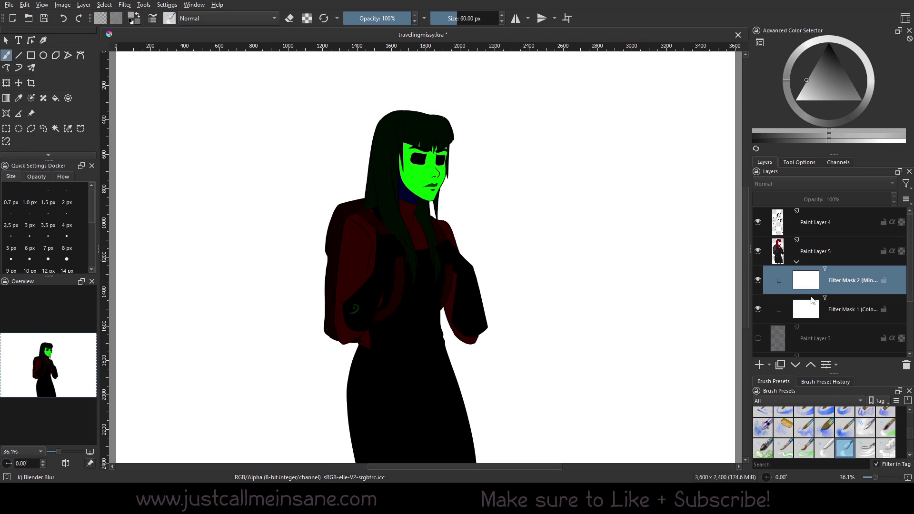
click(759, 281)
click(758, 281)
- Open the Color Balance mask's properties, reposition and widen the window, then close it
click(781, 310)
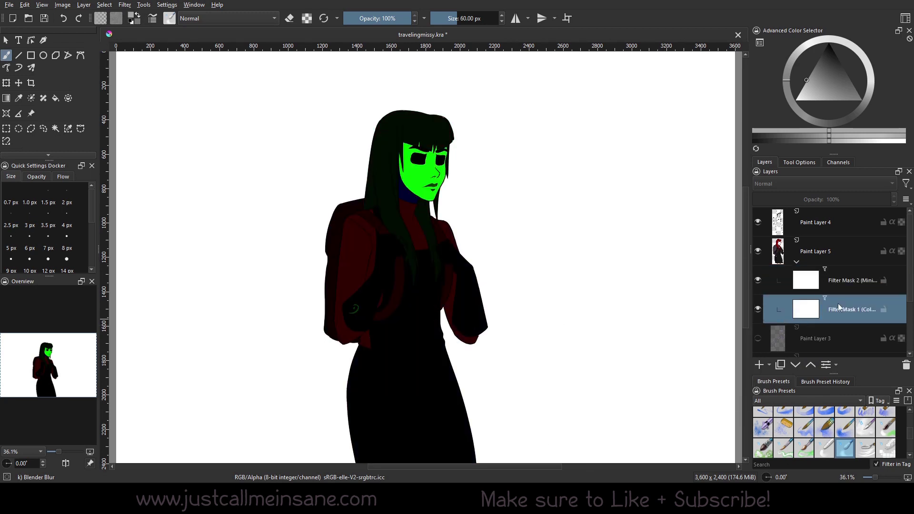
right_click(838, 307)
click(785, 75)
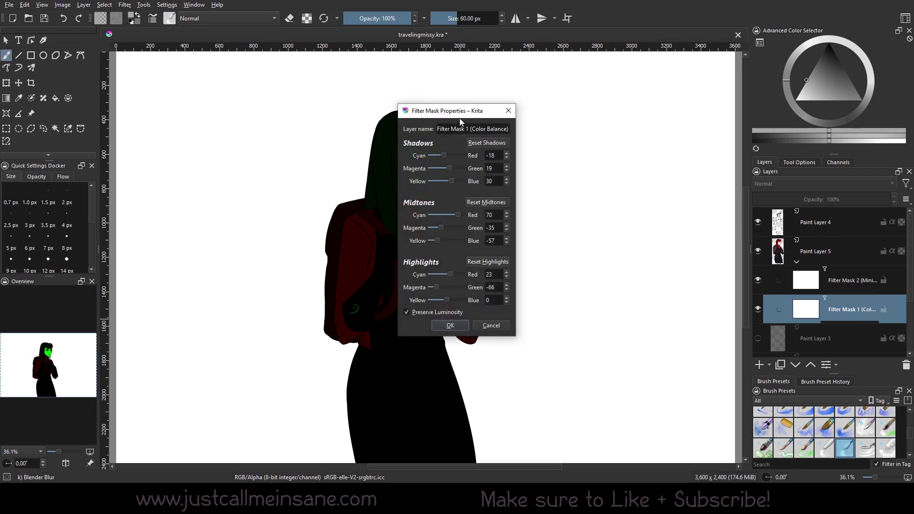
drag(477, 118, 608, 167)
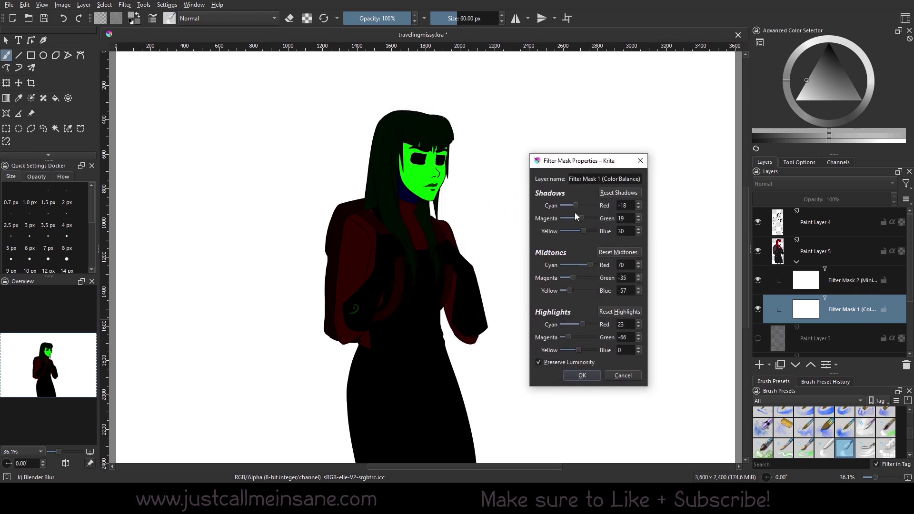
drag(650, 296, 707, 297)
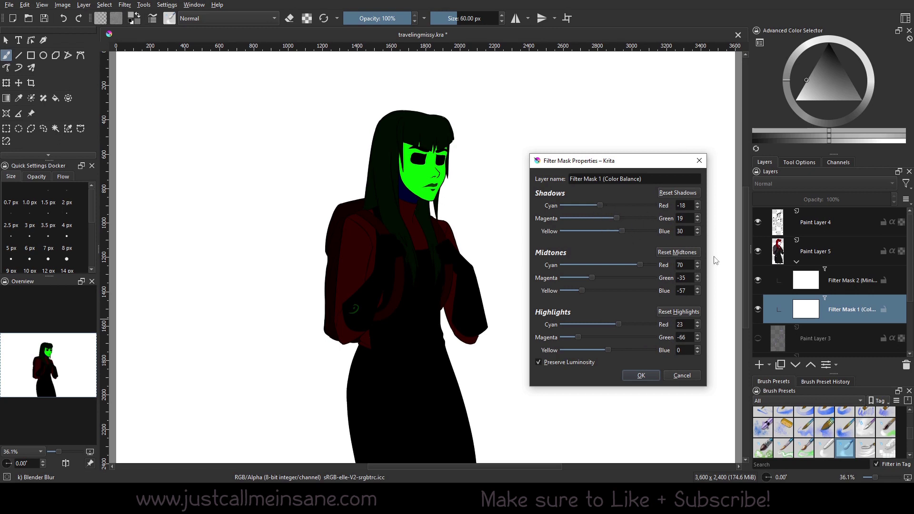
key(Return)
- With Minimize Channel hidden, set Color Balance highlights Red -30, midtones Red -95, shadows toward green
click(758, 280)
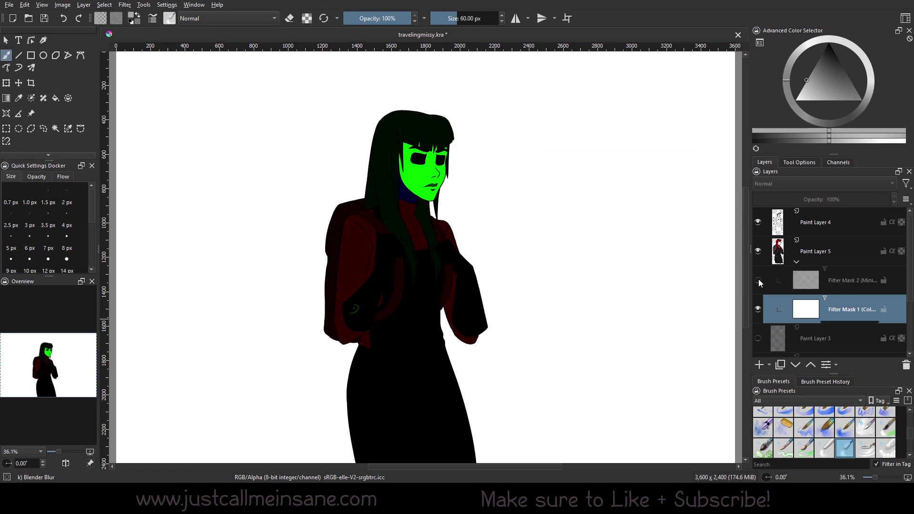
right_click(840, 306)
click(790, 77)
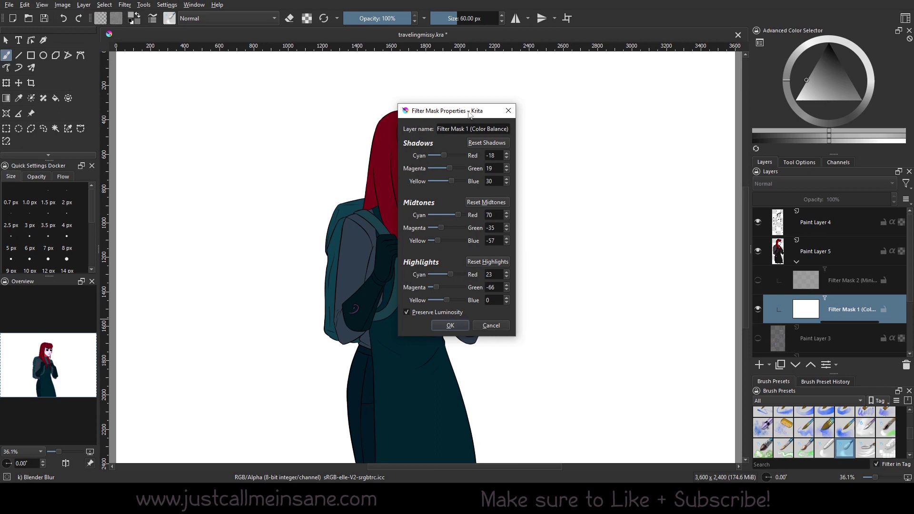
drag(459, 108, 571, 137)
drag(630, 210, 675, 210)
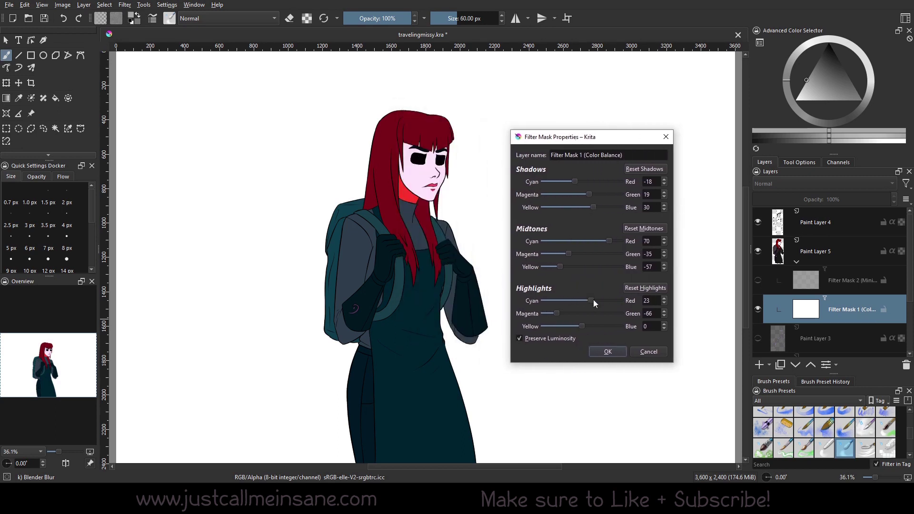
drag(594, 300, 567, 324)
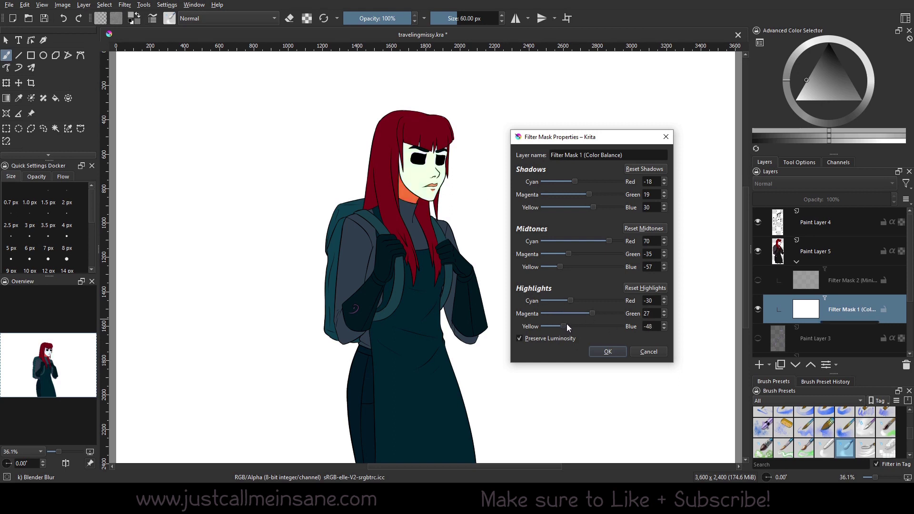
click(559, 240)
drag(599, 241, 615, 255)
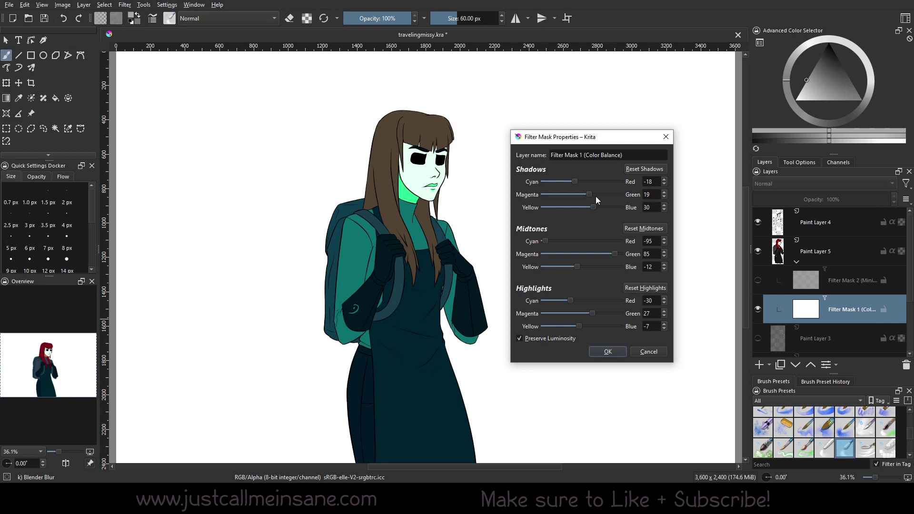
mouse_move(587, 198)
mouse_down()
mouse_move(604, 196)
mouse_move(585, 182)
mouse_up()
- Apply the Color Balance changes, hide that mask and show the Minimize Channel mask
click(608, 352)
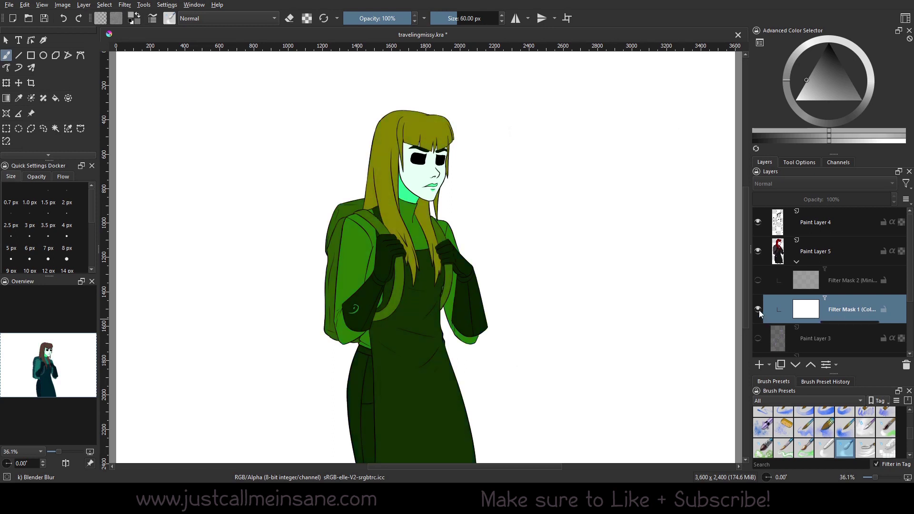
click(758, 309)
click(757, 280)
click(858, 285)
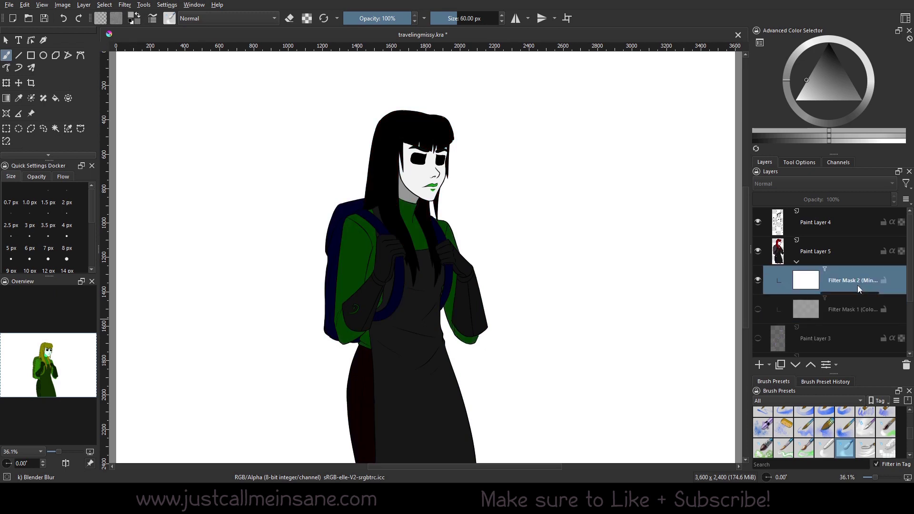
- Inspect the Minimize Channel mask's properties without changes, then fit the page in view
right_click(858, 285)
click(785, 57)
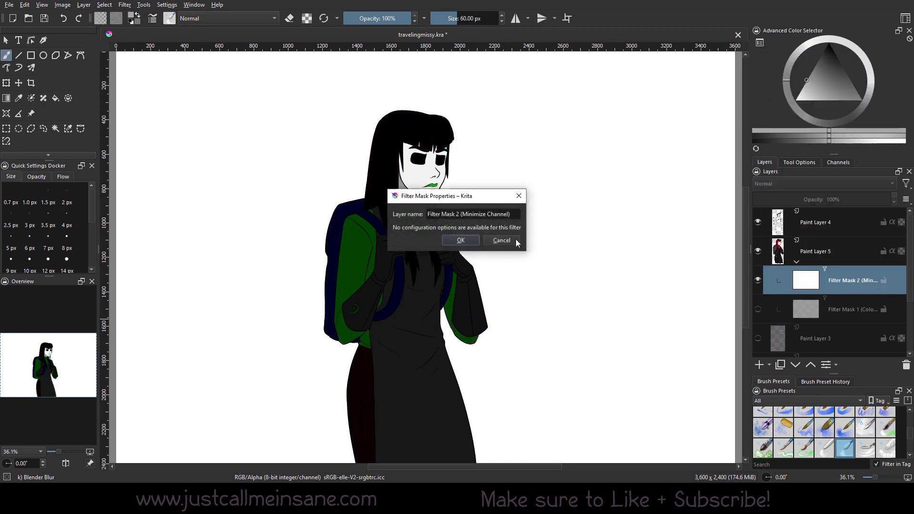
click(522, 251)
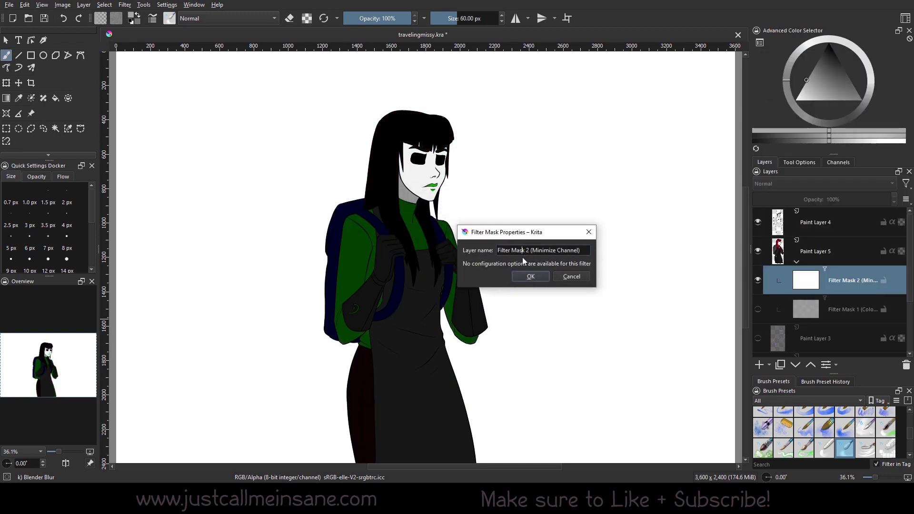
click(572, 276)
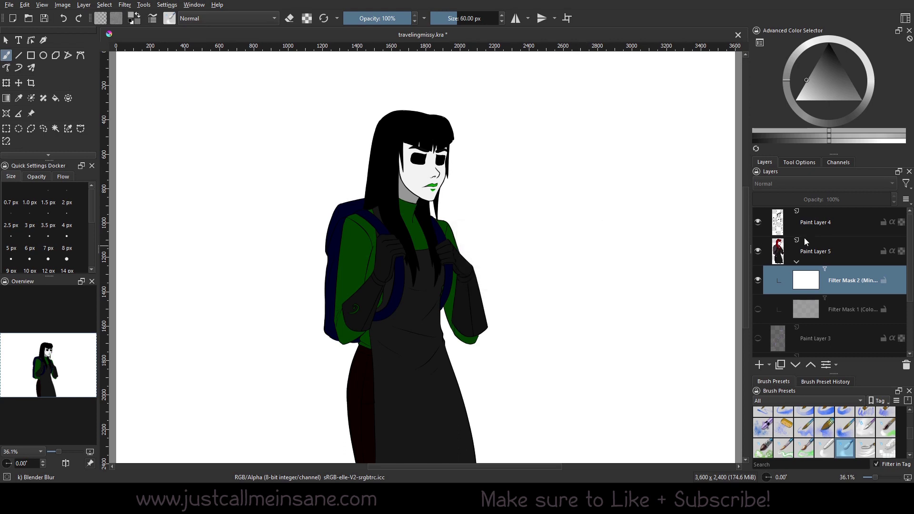
mouse_move(804, 240)
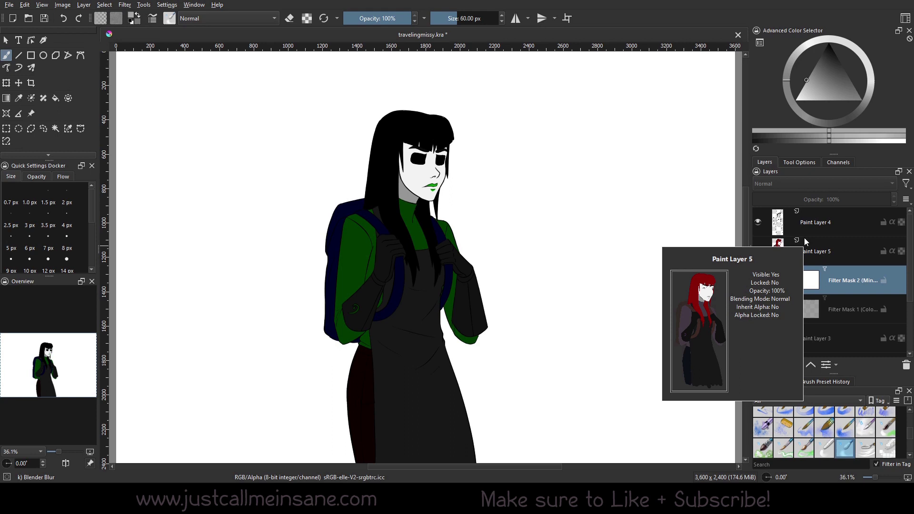
key(2)
mouse_move(722, 285)
mouse_down()
mouse_move(681, 285)
mouse_move(730, 289)
mouse_move(717, 289)
mouse_up()
mouse_move(745, 289)
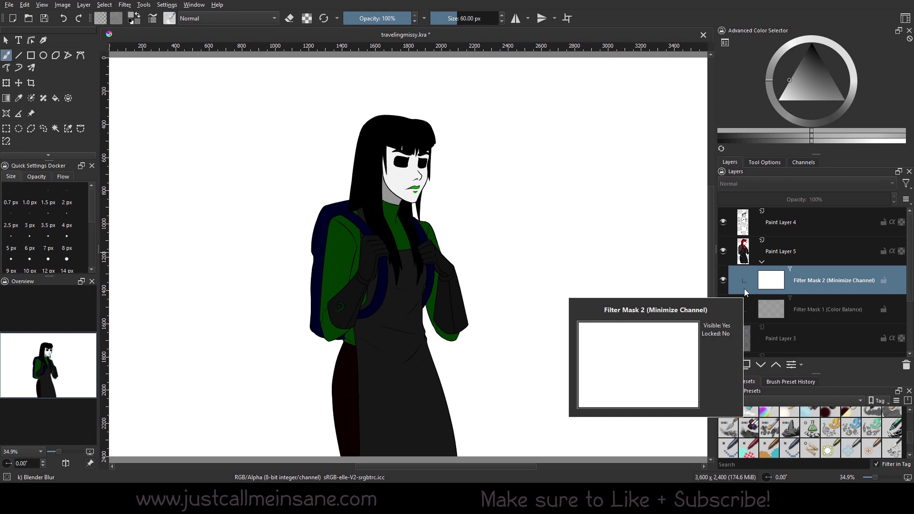
- Start a new filter mask on Paint Layer 5, with the dialog moved off the character
right_click(810, 279)
click(785, 288)
right_click(783, 260)
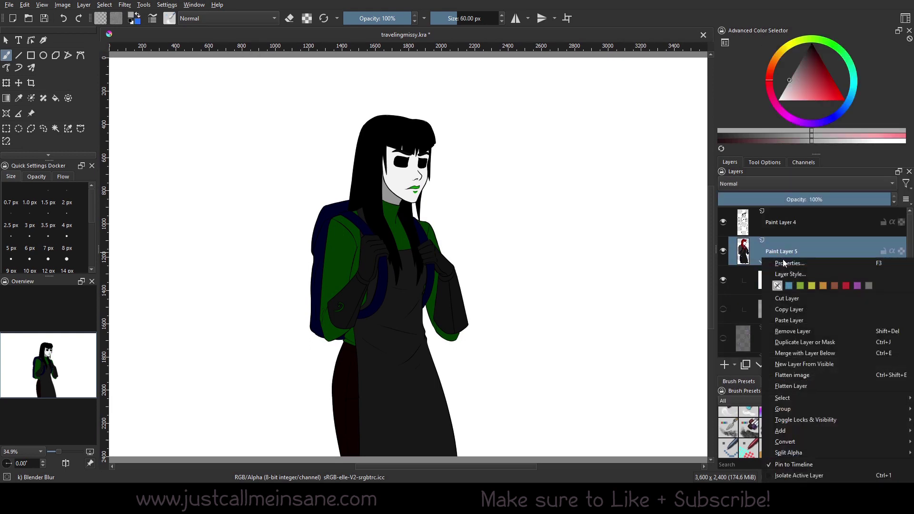
mouse_move(810, 433)
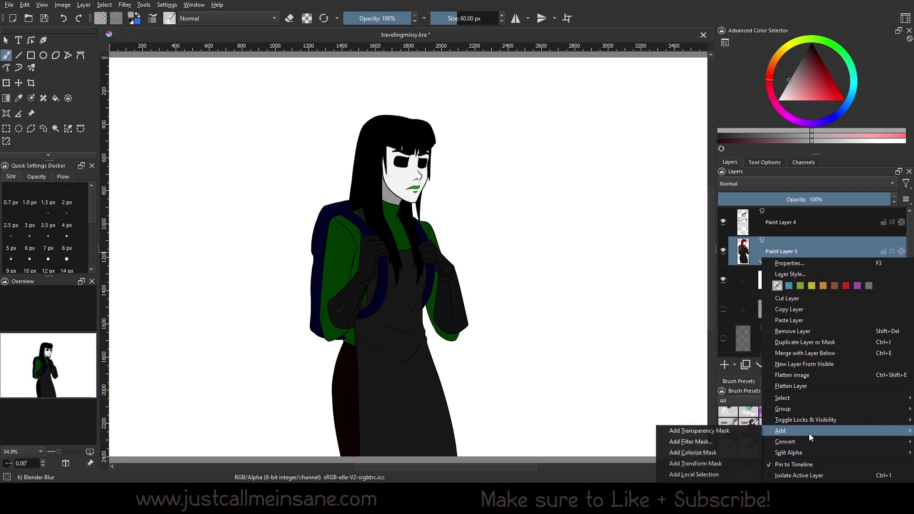
click(715, 441)
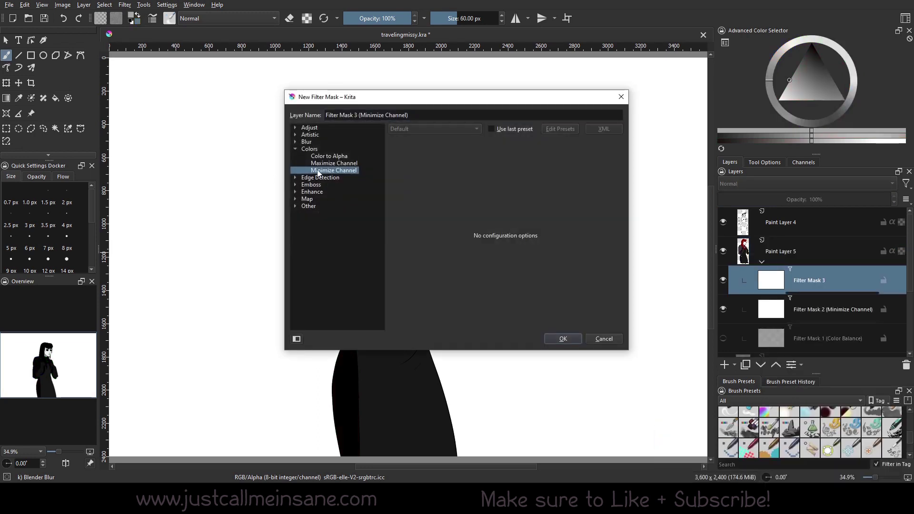
drag(433, 102, 654, 176)
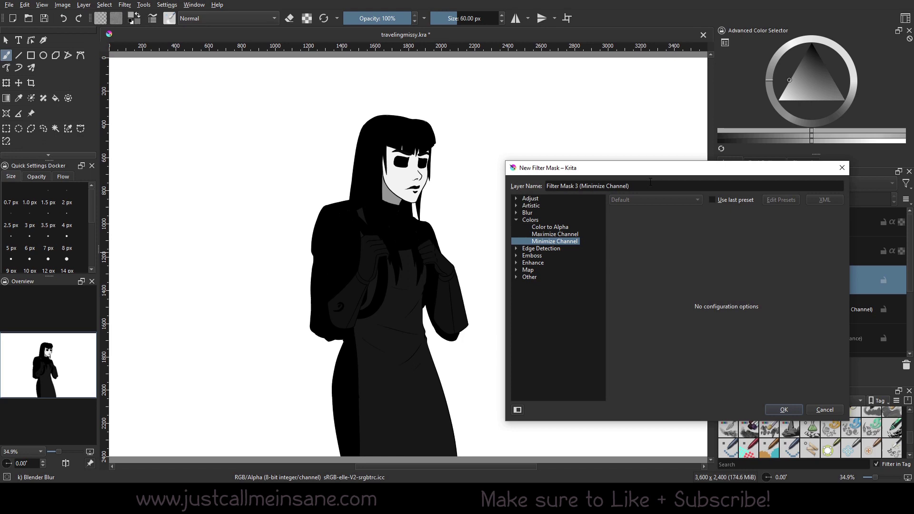
- Compare Maximize Channel, Minimize Channel and Color to Alpha previews, then cancel the new mask
click(554, 236)
click(554, 242)
click(565, 228)
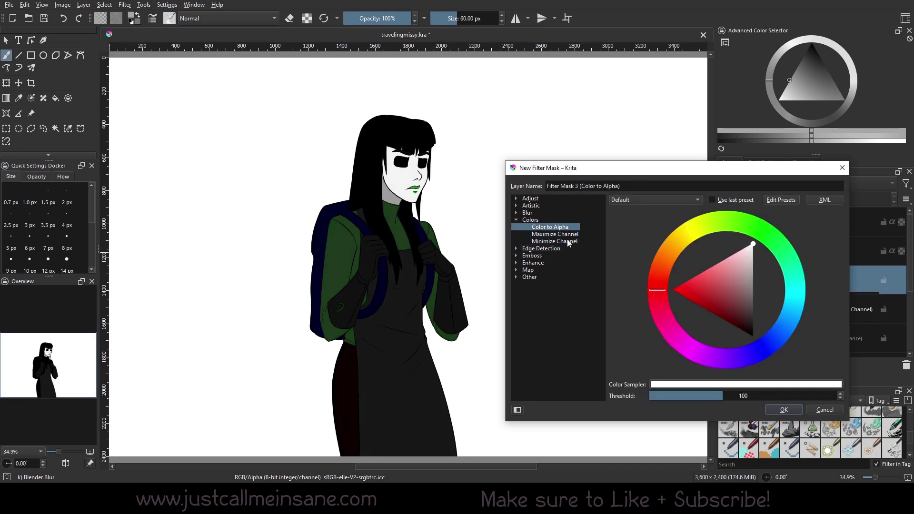
click(569, 242)
click(567, 235)
key(Escape)
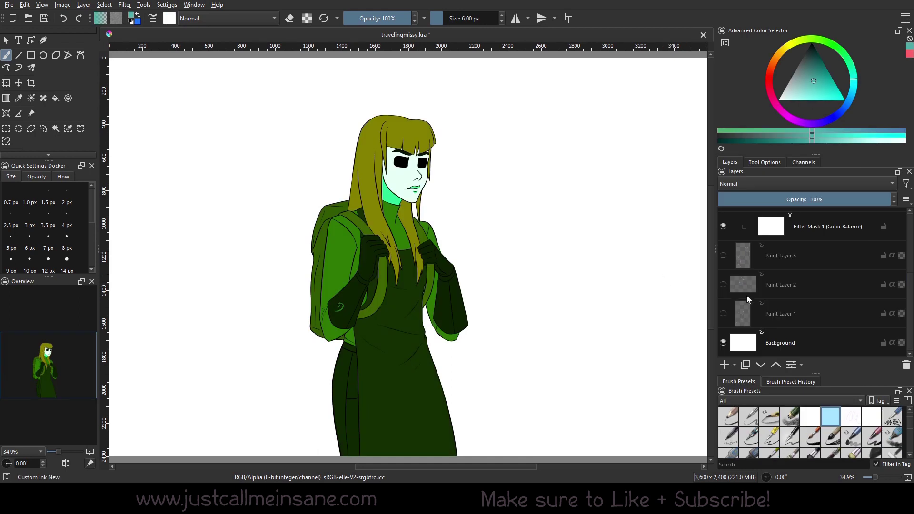
- Compare the figure with and without the Minimize Channel mask, leaving it hidden
scroll(836, 279, up, 3)
click(828, 301)
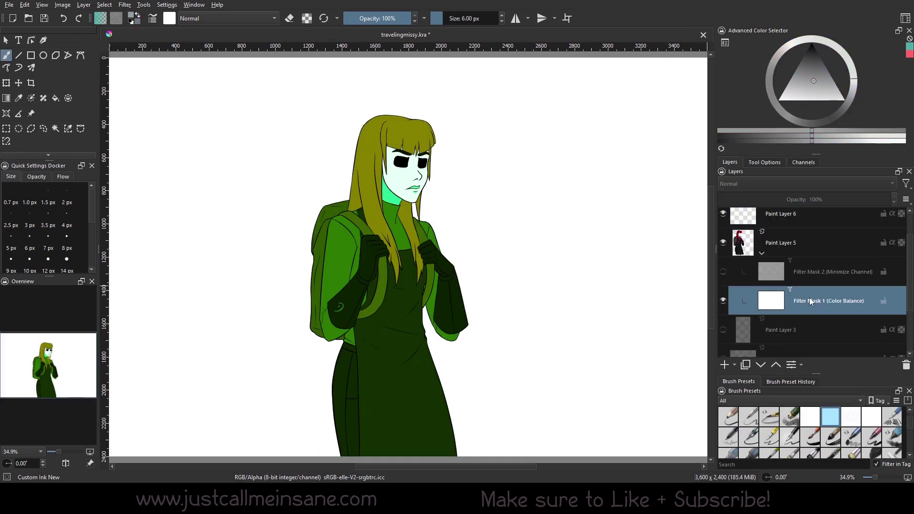
click(723, 272)
click(724, 273)
click(725, 273)
click(798, 282)
right_click(799, 281)
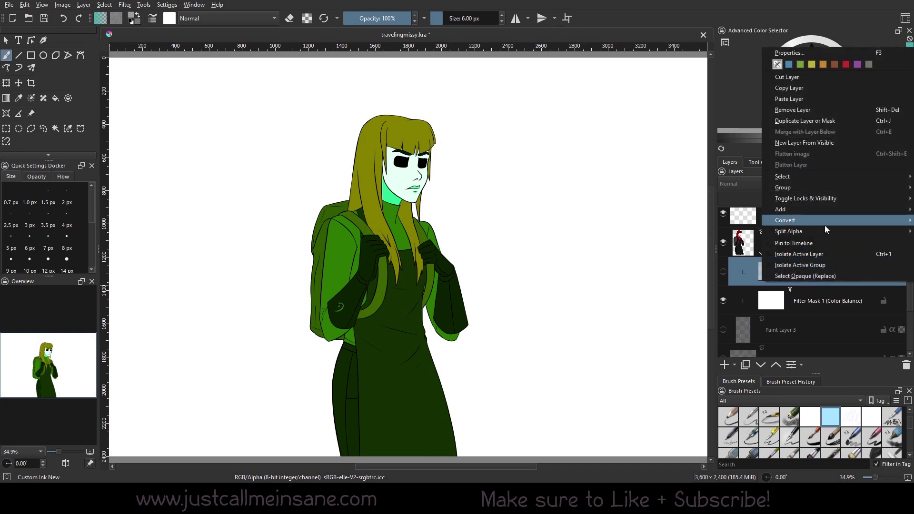
mouse_move(825, 221)
click(741, 328)
click(795, 301)
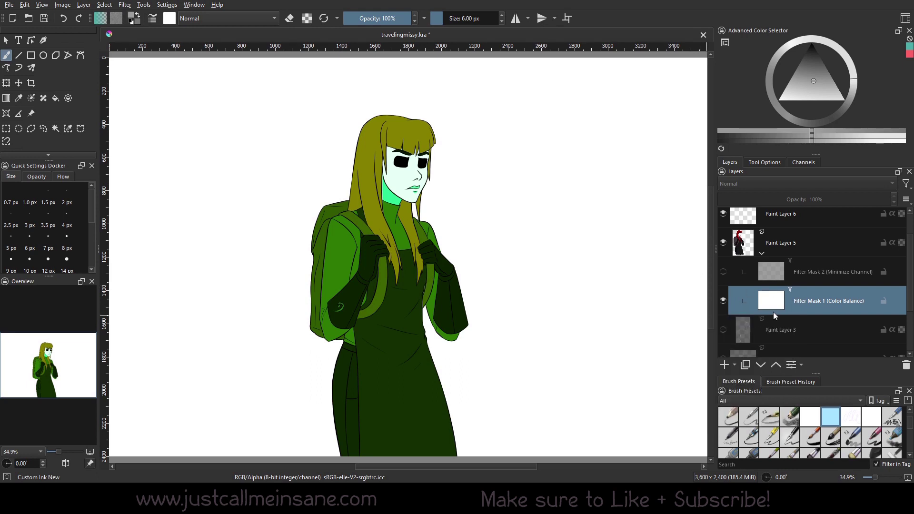
- Hide the lineart on Paint Layer 4 and the white Background layer
scroll(750, 251, up, 1)
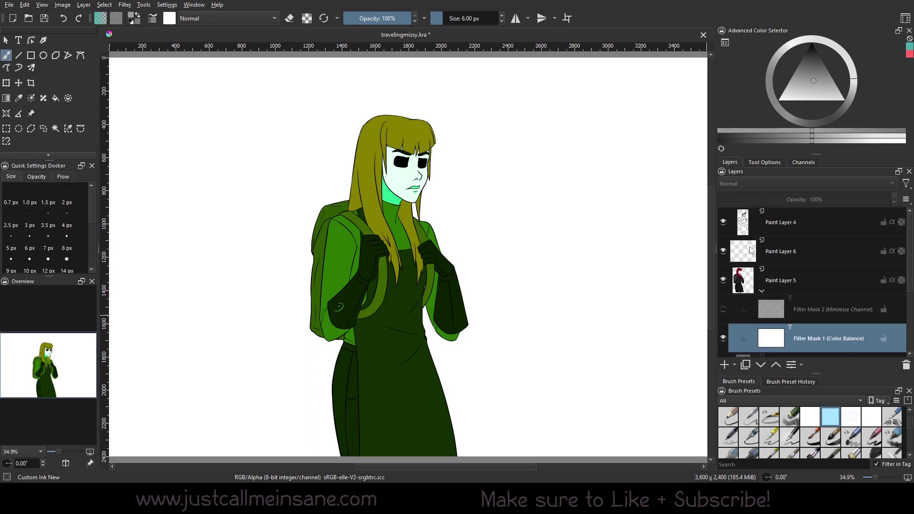
click(724, 222)
scroll(741, 272, down, 4)
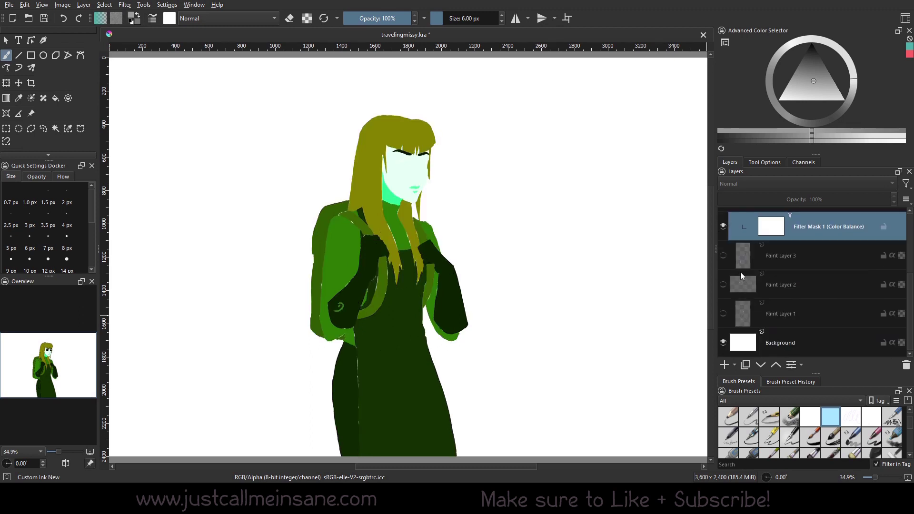
click(723, 343)
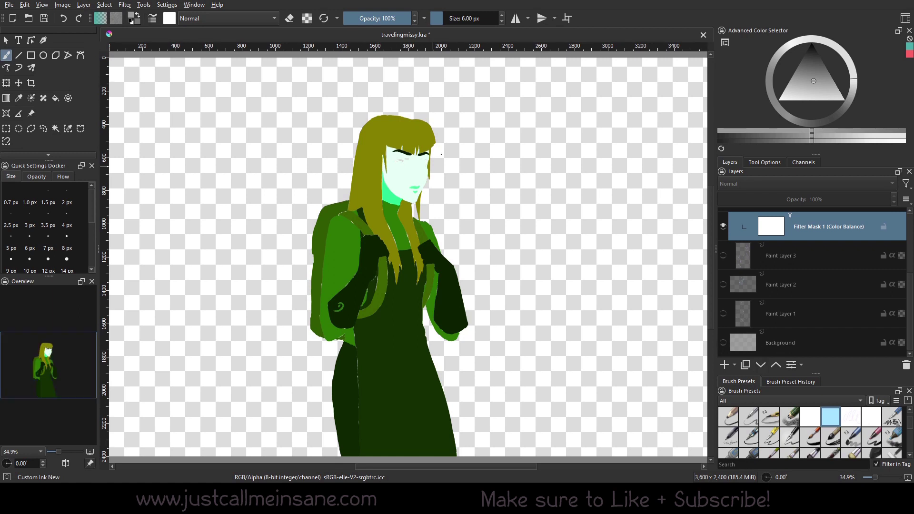
- Check Image Properties, then reselect the Color Balance filter mask in the layer stack
click(62, 5)
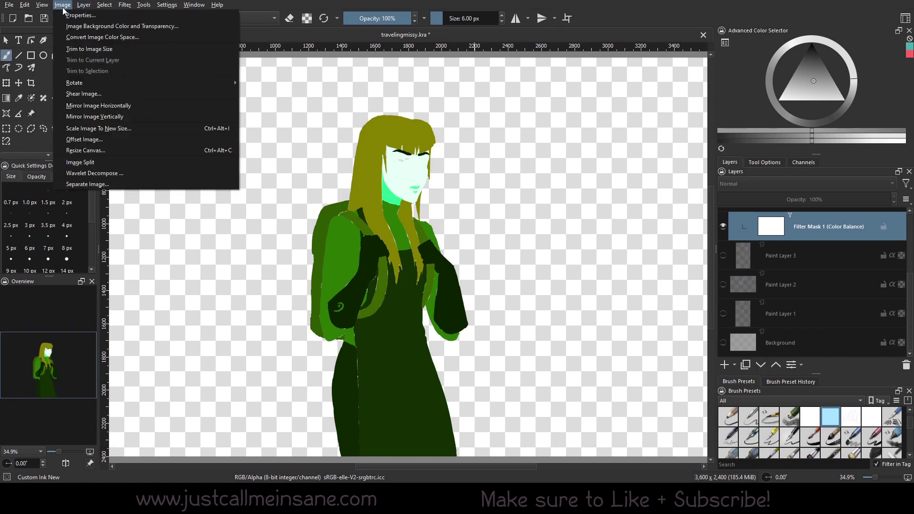
click(77, 15)
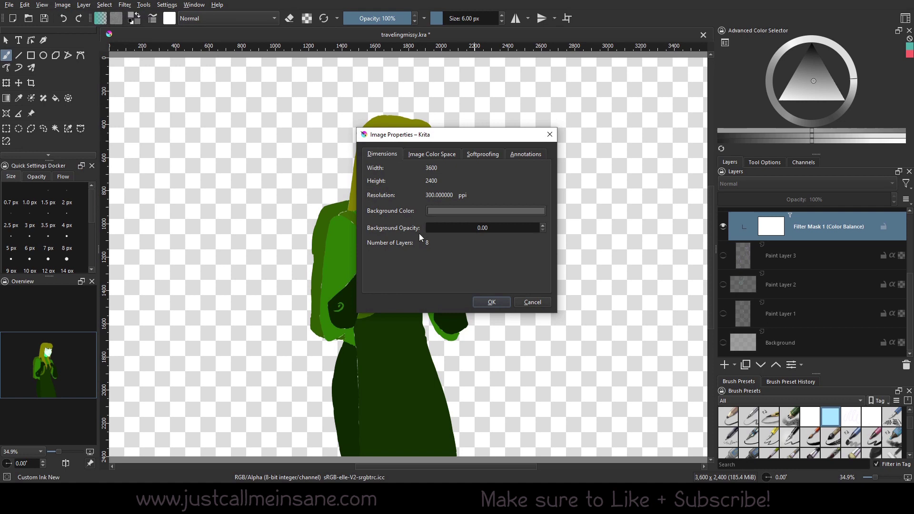
click(492, 302)
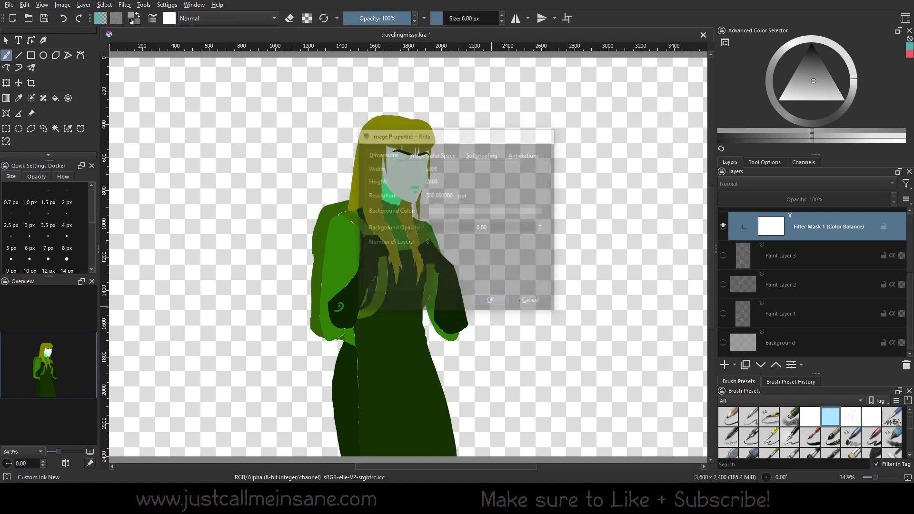
scroll(887, 309, up, 3)
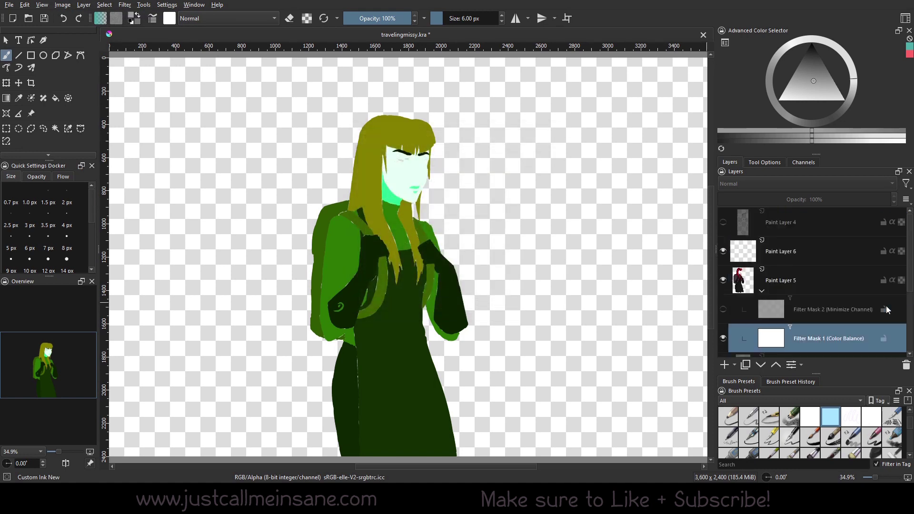
click(741, 264)
click(785, 291)
scroll(786, 299, down, 3)
click(776, 269)
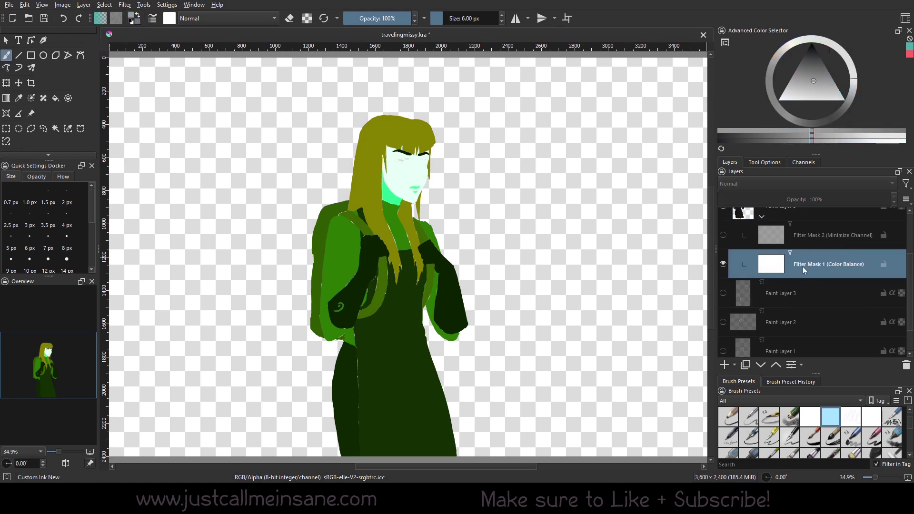
- Bake everything visible into a new layer named Visible from Paint Layer 5
right_click(802, 267)
click(799, 234)
scroll(801, 271, up, 3)
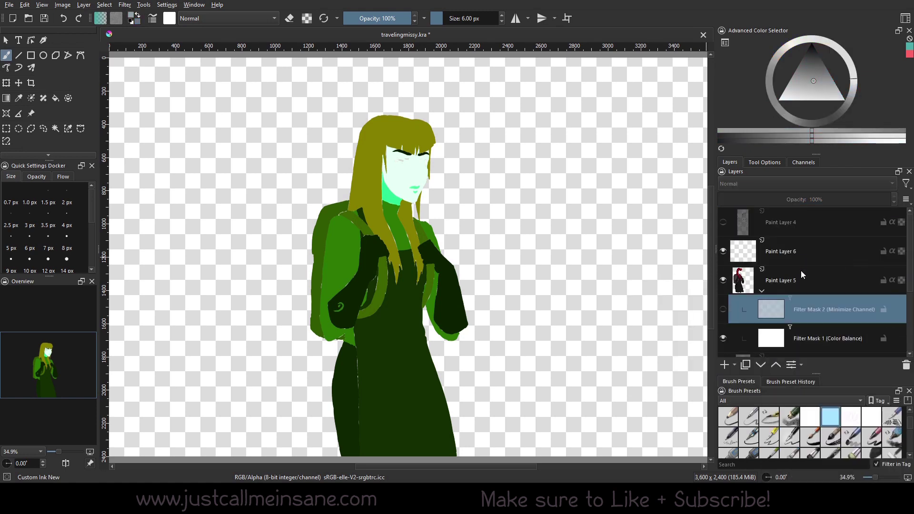
click(794, 275)
right_click(794, 275)
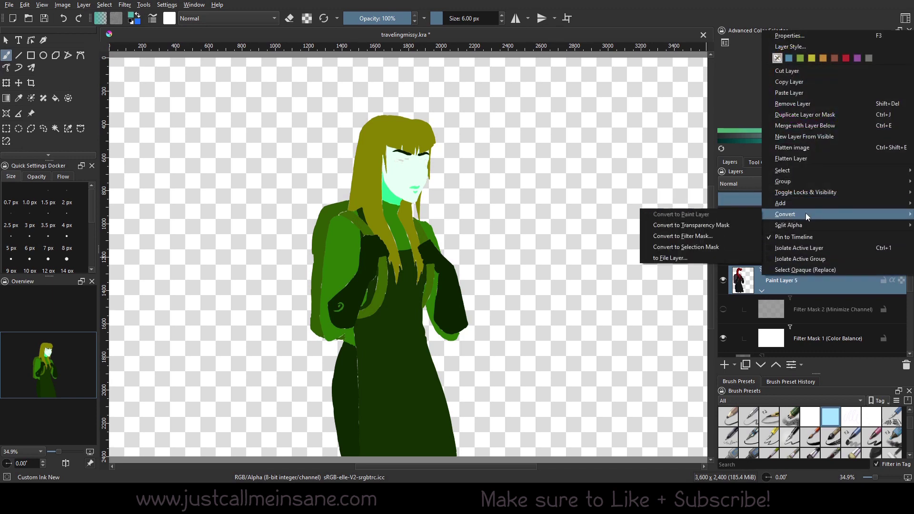
key(Escape)
key(Escape)
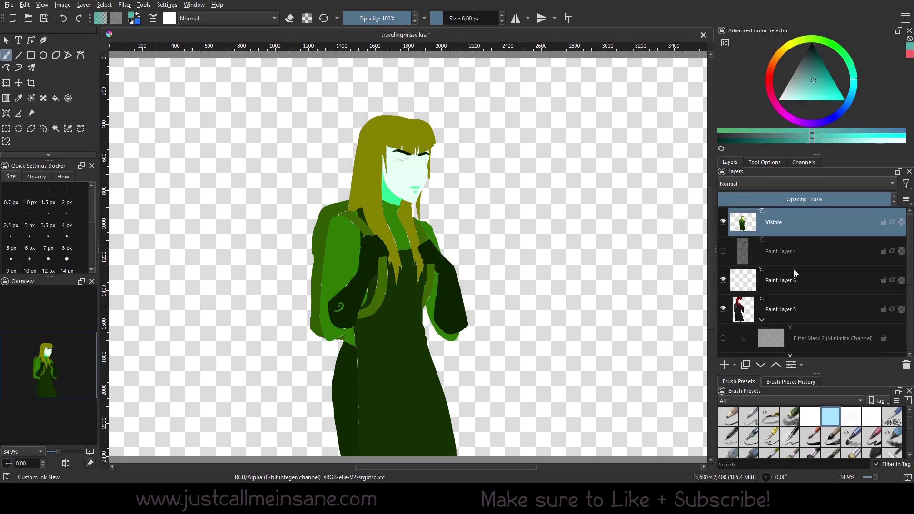
- Place the Visible layer under the lineart, show Paint Layer 4 and hide Filter Mask 1
drag(758, 226, 762, 299)
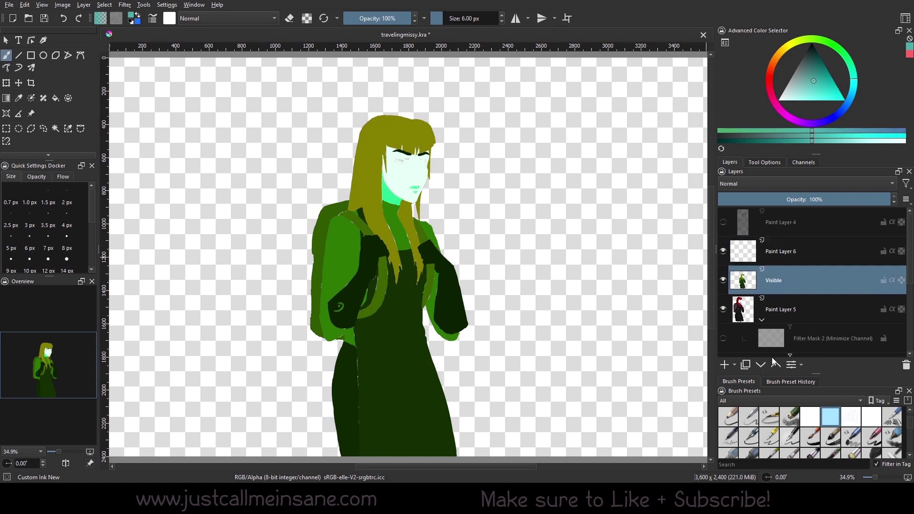
click(775, 364)
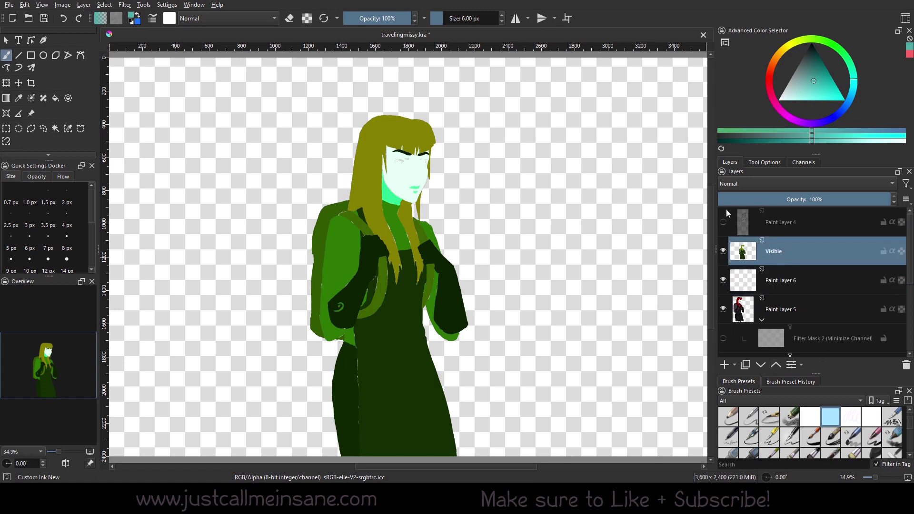
click(728, 222)
scroll(751, 313, down, 3)
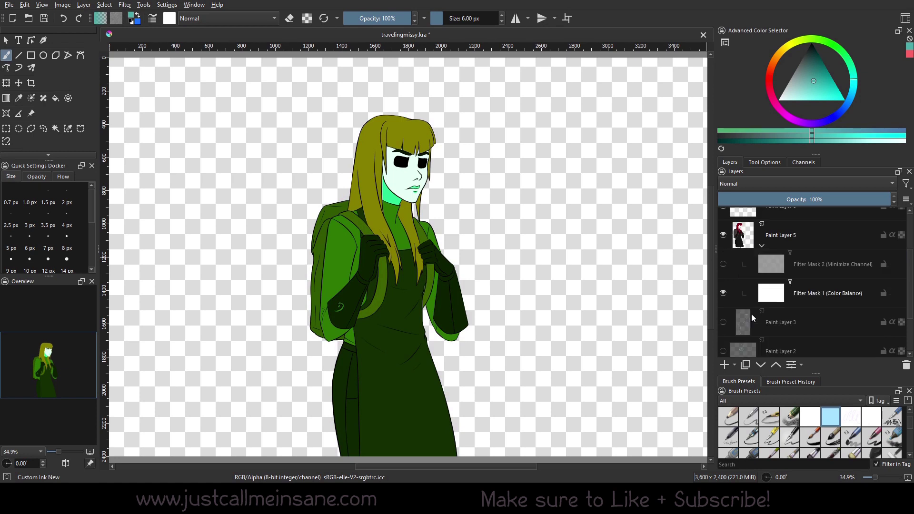
click(725, 293)
click(816, 285)
scroll(804, 316, up, 3)
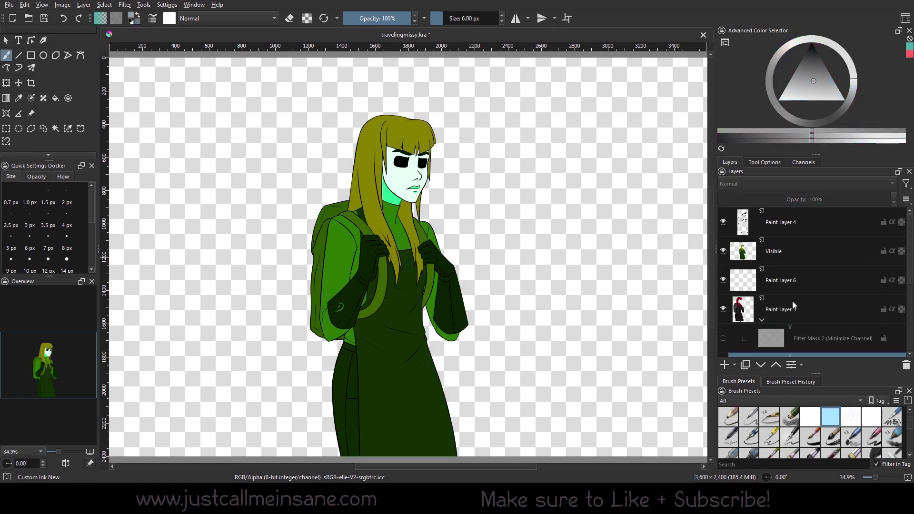
click(796, 256)
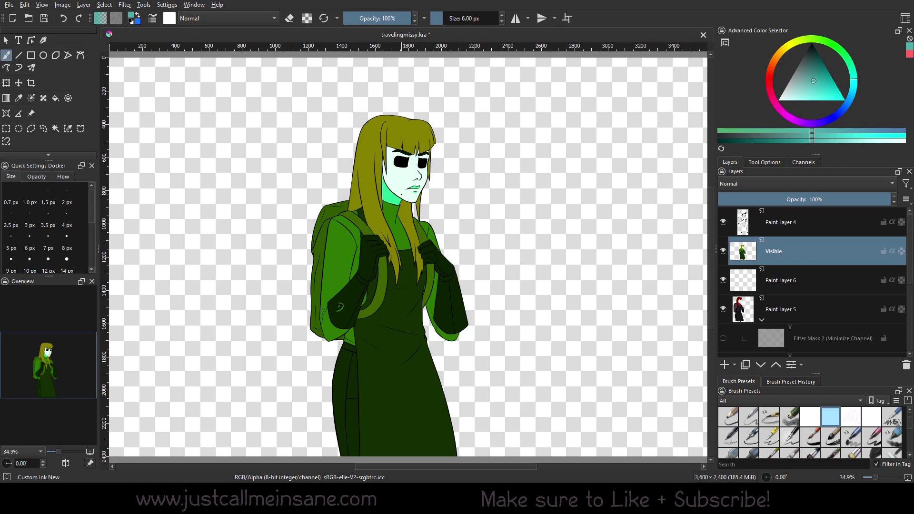
- Fade the Visible layer to 36% opacity and try Multiply, Gamma Light and Grain Merge blending
mouse_move(804, 199)
mouse_down()
mouse_move(780, 200)
mouse_move(840, 198)
mouse_move(804, 198)
mouse_up()
click(795, 184)
click(792, 172)
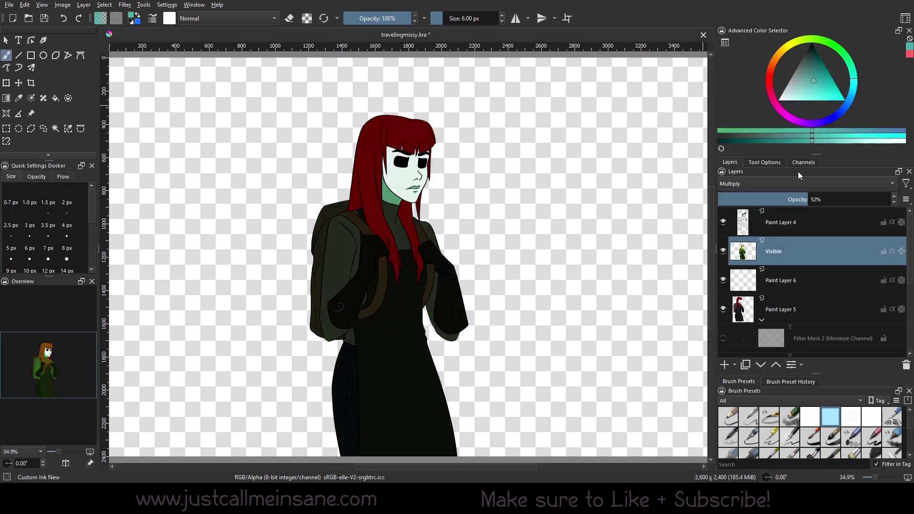
click(787, 180)
click(785, 145)
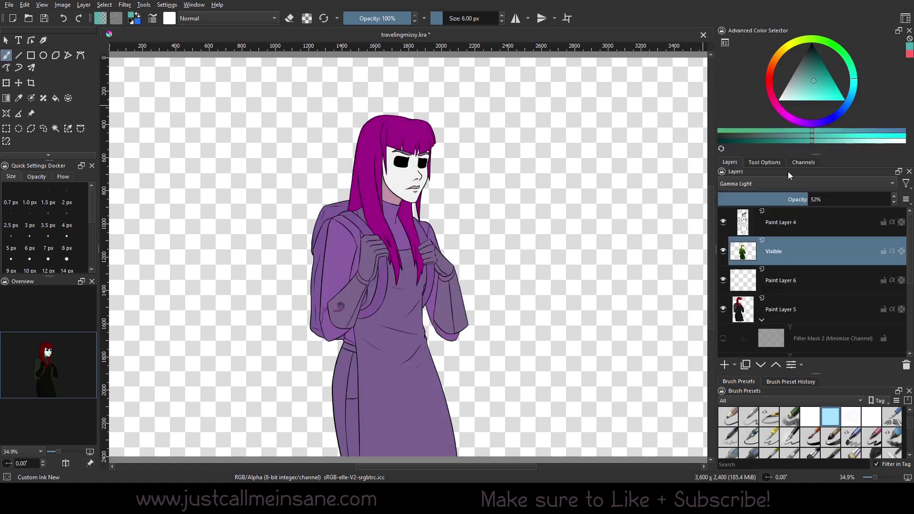
click(785, 181)
click(774, 186)
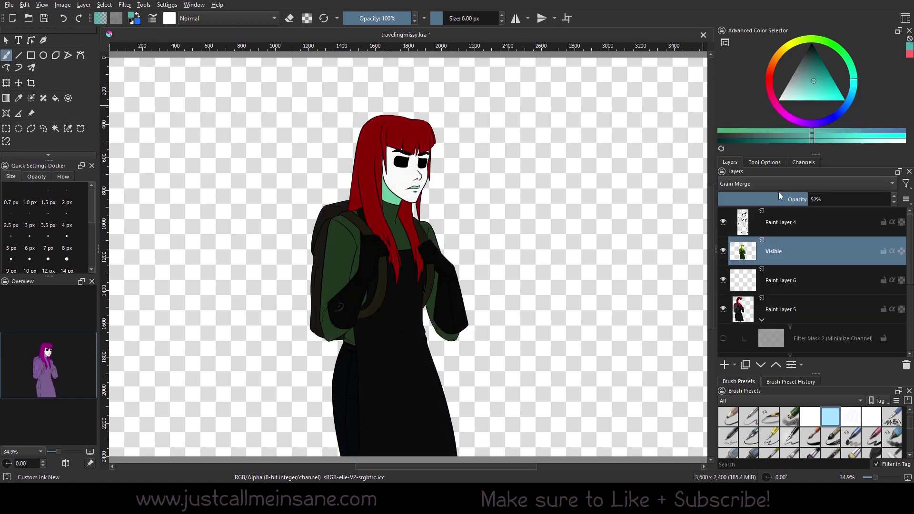
- Switch the Visible layer to Divide blending and lower its opacity to 28%
click(776, 190)
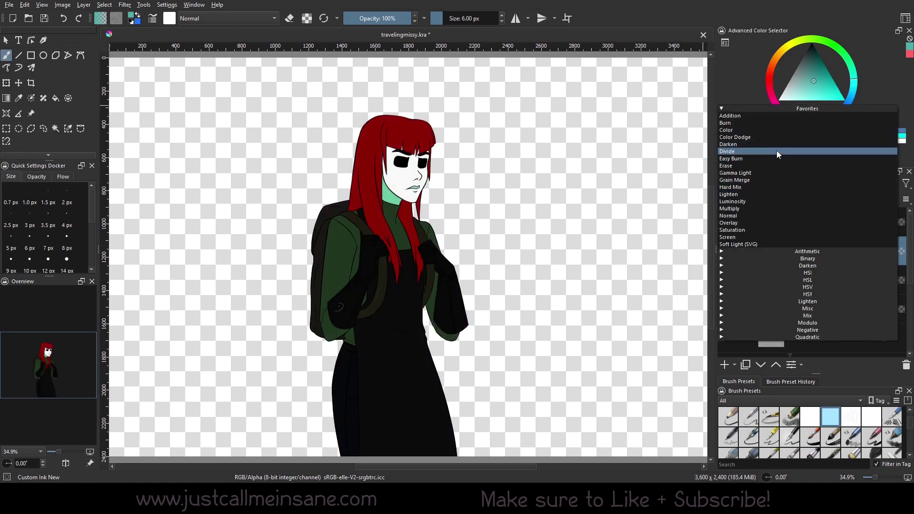
click(777, 151)
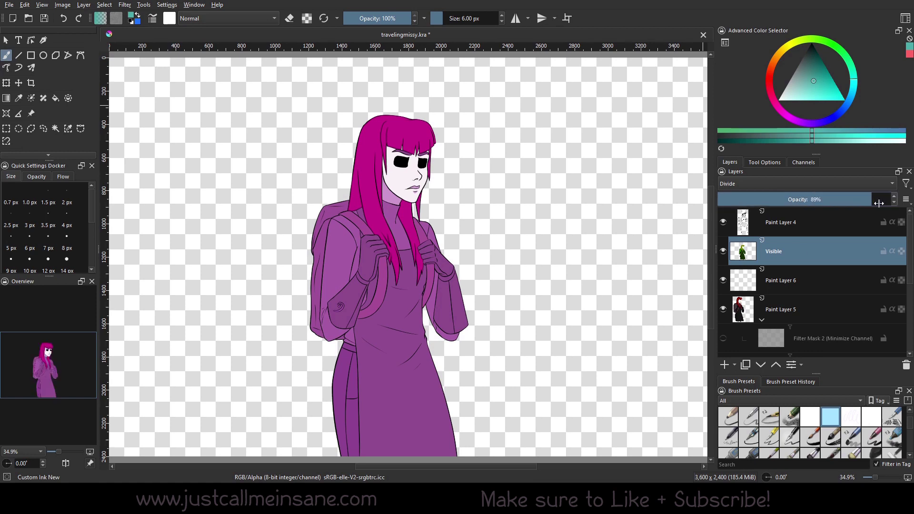
drag(805, 200, 767, 201)
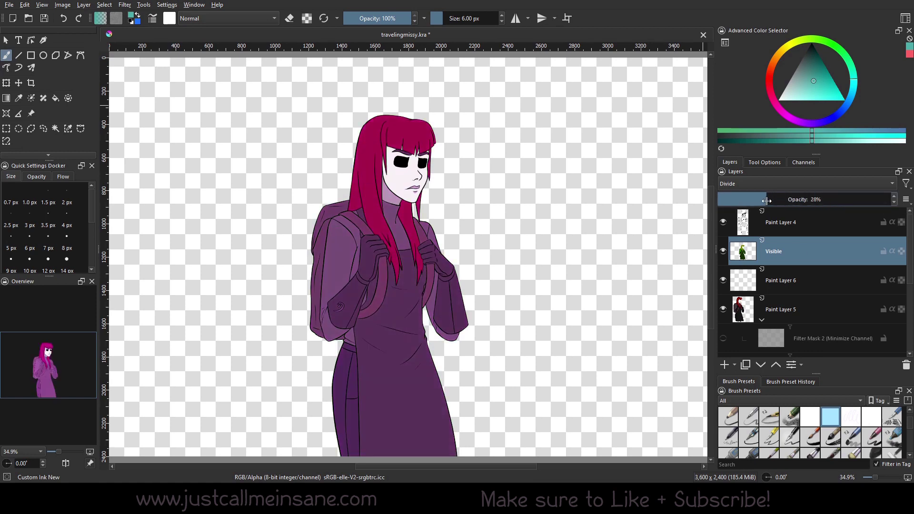
- On Paint Layer 6, paint a thick teal stroke across the face with a 150 px brush
click(771, 287)
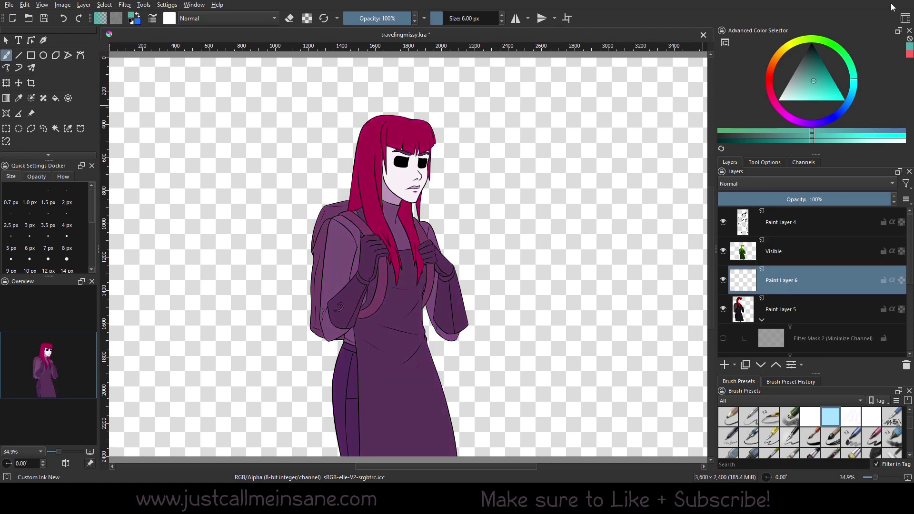
click(833, 89)
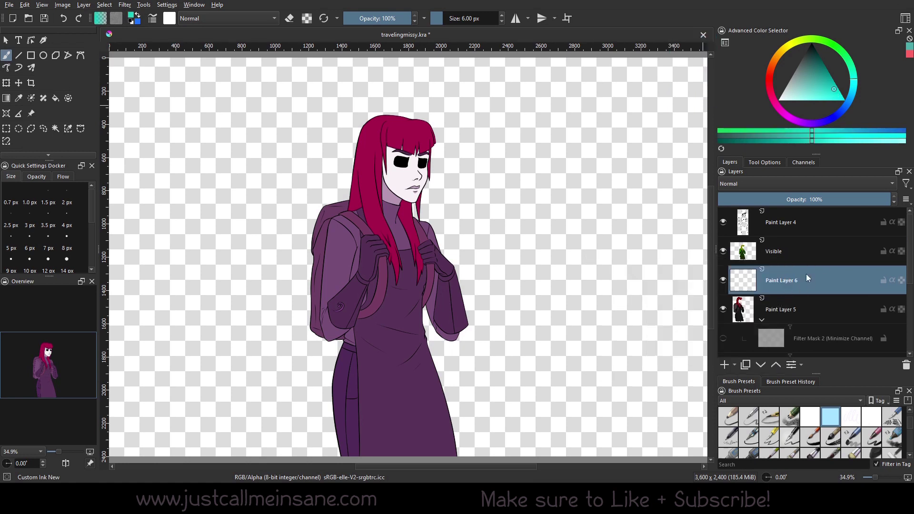
mouse_move(794, 271)
drag(436, 18, 466, 18)
mouse_move(505, 139)
mouse_down()
mouse_move(385, 146)
mouse_move(521, 183)
mouse_move(306, 230)
mouse_move(312, 353)
mouse_move(529, 406)
mouse_move(266, 430)
mouse_move(448, 214)
mouse_move(211, 179)
mouse_move(453, 93)
mouse_move(386, 109)
mouse_move(437, 164)
mouse_move(419, 246)
mouse_move(543, 274)
mouse_move(627, 260)
mouse_move(515, 310)
mouse_up()
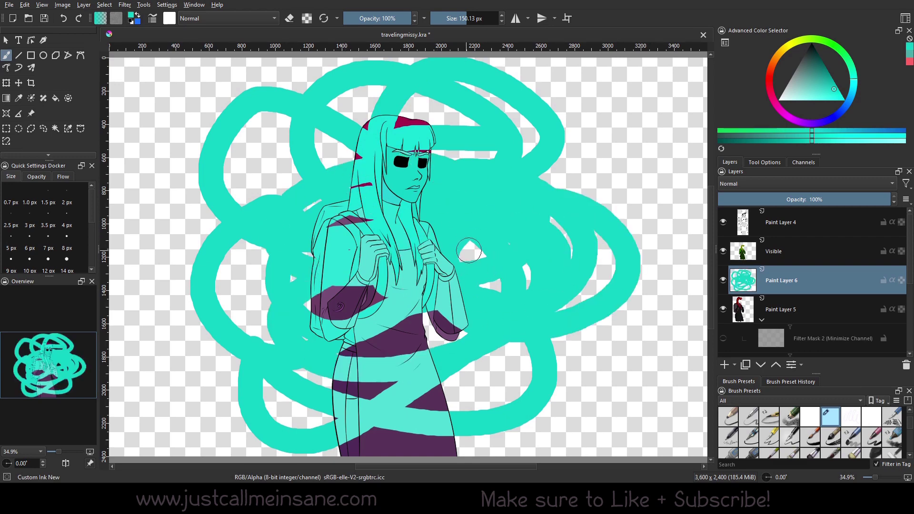
- Set the Visible layer to Normal blending at 100% opacity, then paint and undo a teal test stroke
click(768, 252)
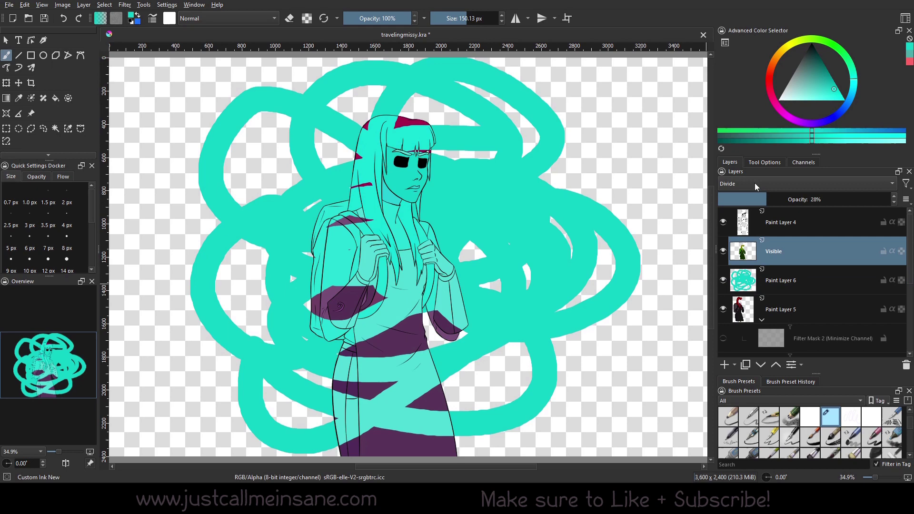
click(762, 186)
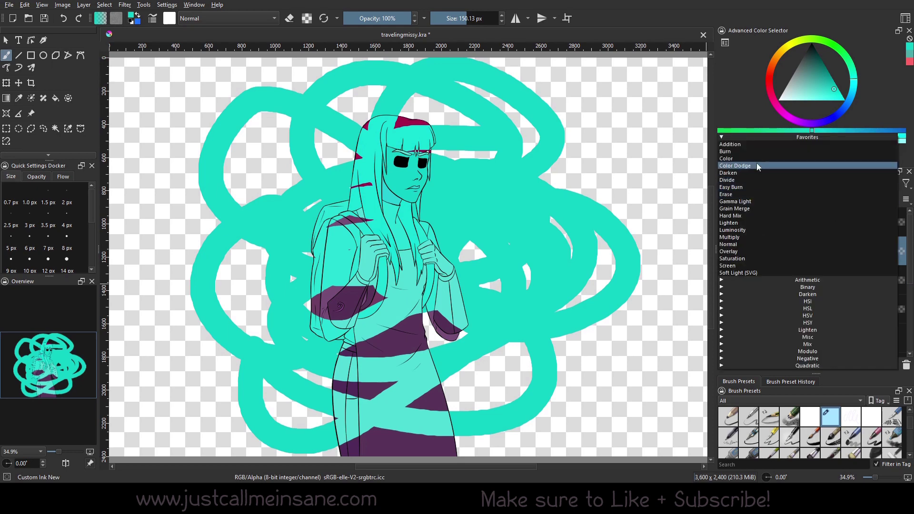
click(762, 245)
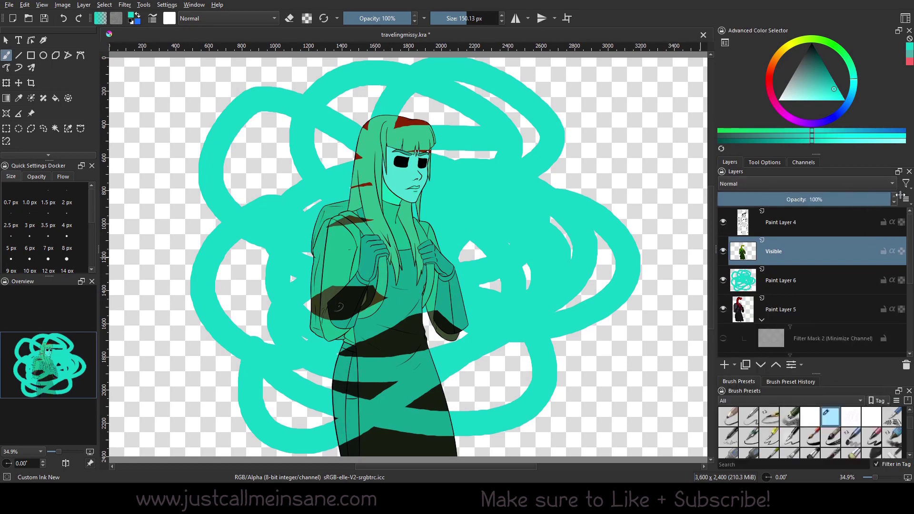
click(889, 200)
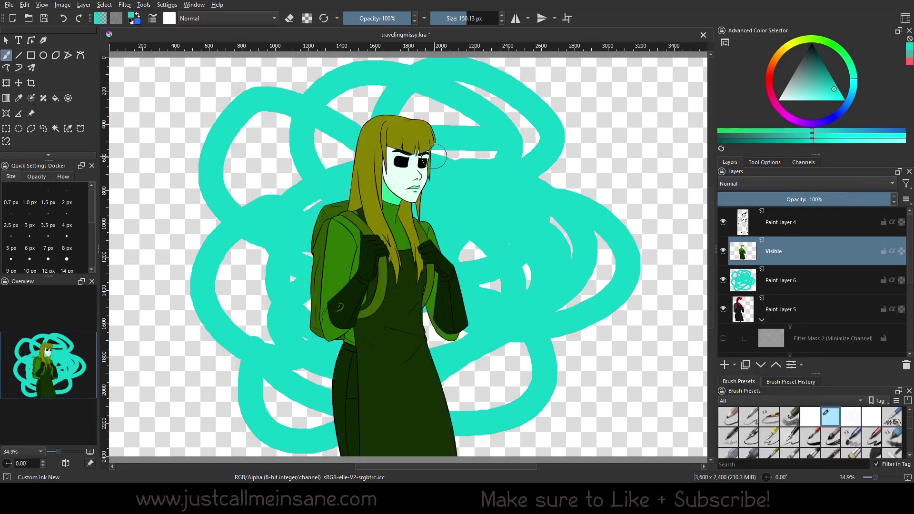
mouse_move(495, 251)
mouse_down()
mouse_move(456, 333)
mouse_move(395, 323)
mouse_move(347, 344)
mouse_move(456, 300)
mouse_up()
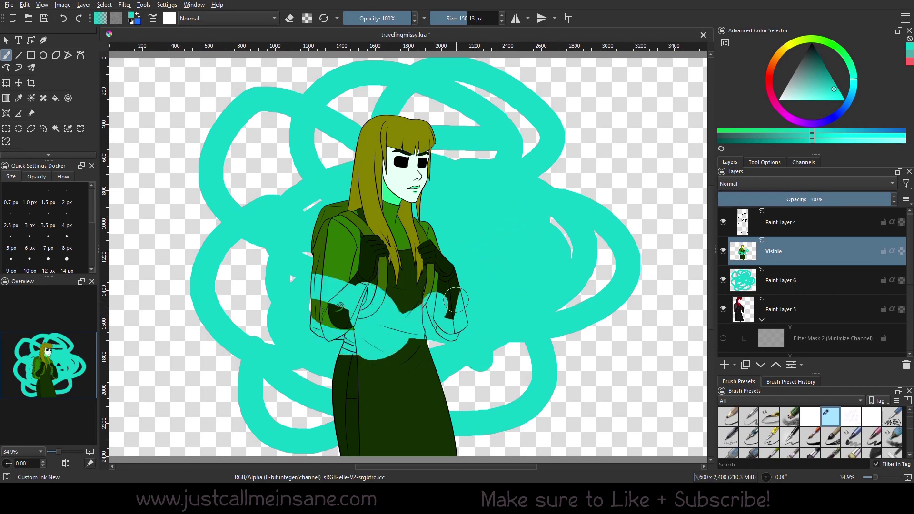
key(ctrl+z)
- On Paint Layer 6, paint broad teal loops around the head, across the lower canvas and along the left edge
click(765, 286)
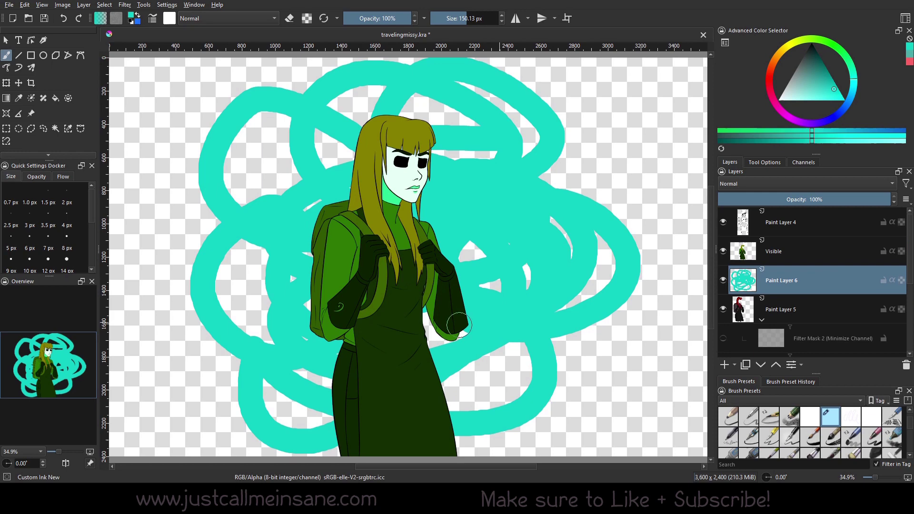
mouse_move(467, 247)
mouse_down()
mouse_move(188, 214)
mouse_move(340, 324)
mouse_move(484, 382)
mouse_move(629, 276)
mouse_move(300, 210)
mouse_move(229, 232)
mouse_up()
key(minus)
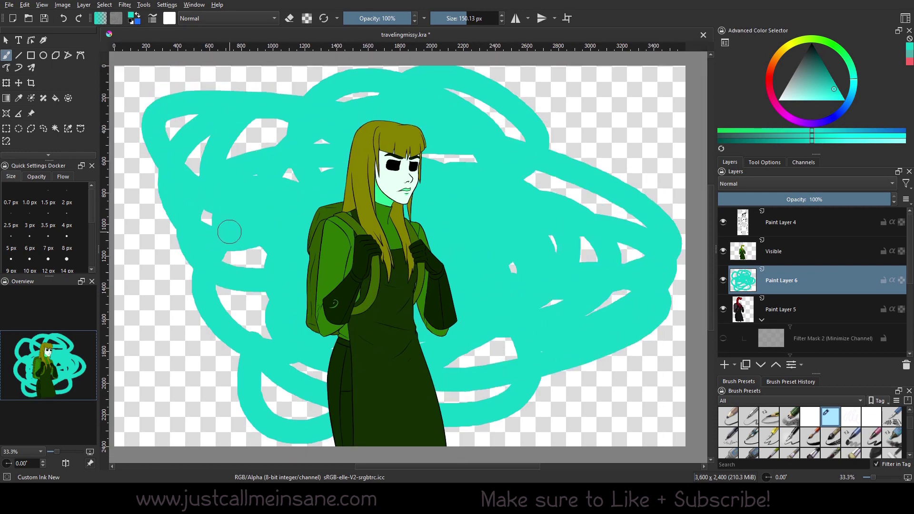
drag(230, 273, 239, 270)
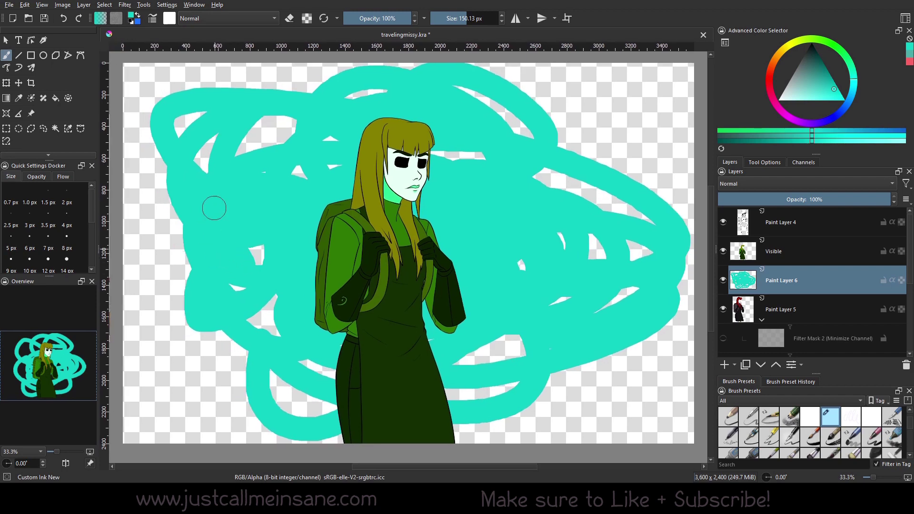
mouse_move(215, 208)
mouse_down()
mouse_move(196, 317)
mouse_move(198, 434)
mouse_move(623, 292)
mouse_move(638, 250)
mouse_up()
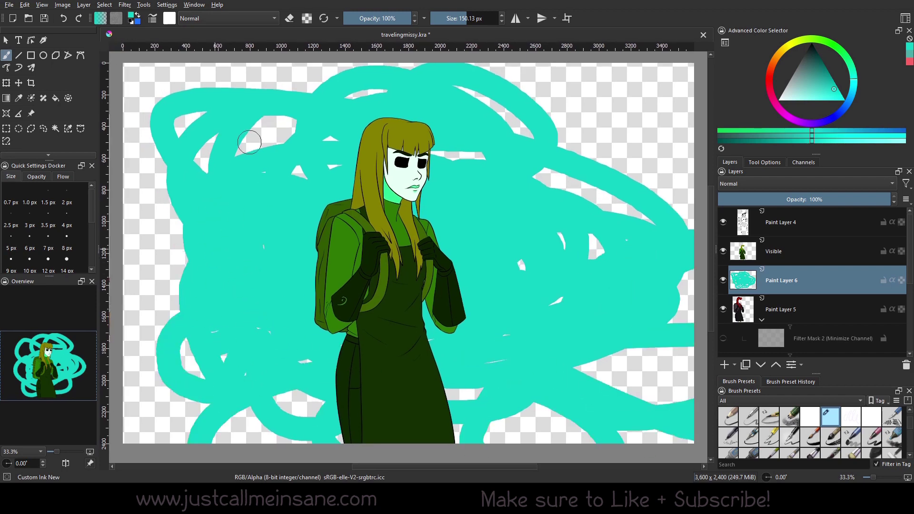
drag(250, 142, 518, 261)
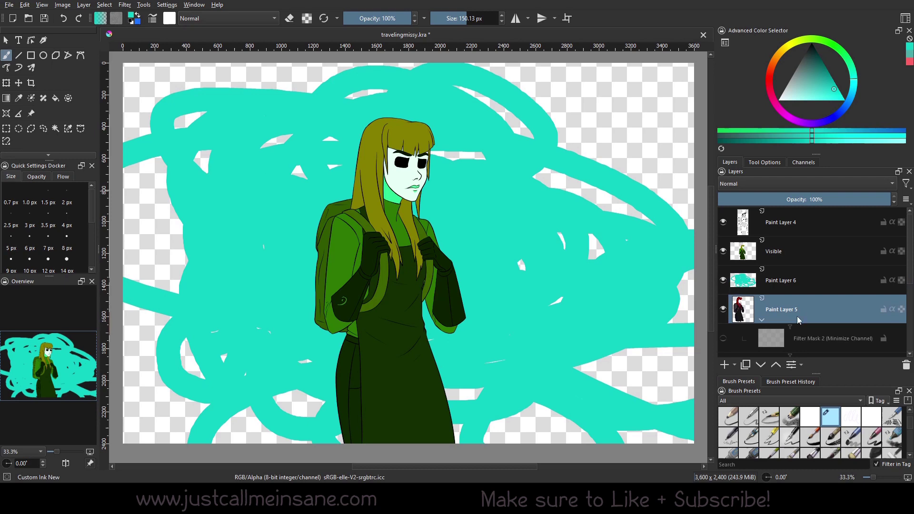
scroll(802, 320, down, 2)
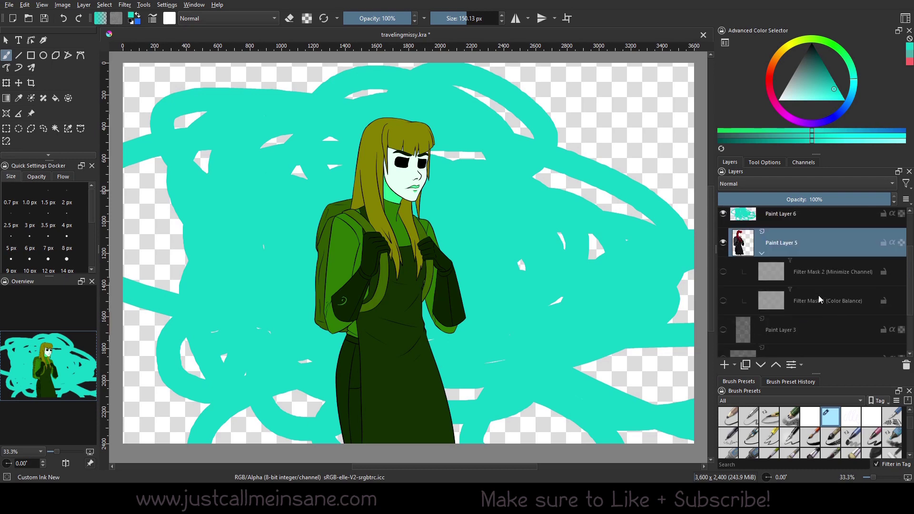
click(820, 299)
right_click(819, 298)
click(795, 245)
right_click(795, 245)
mouse_move(785, 416)
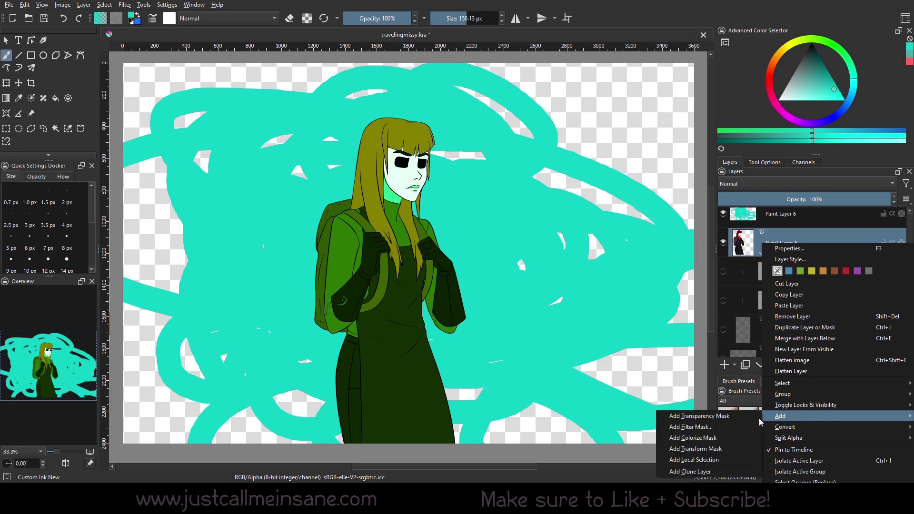
click(732, 427)
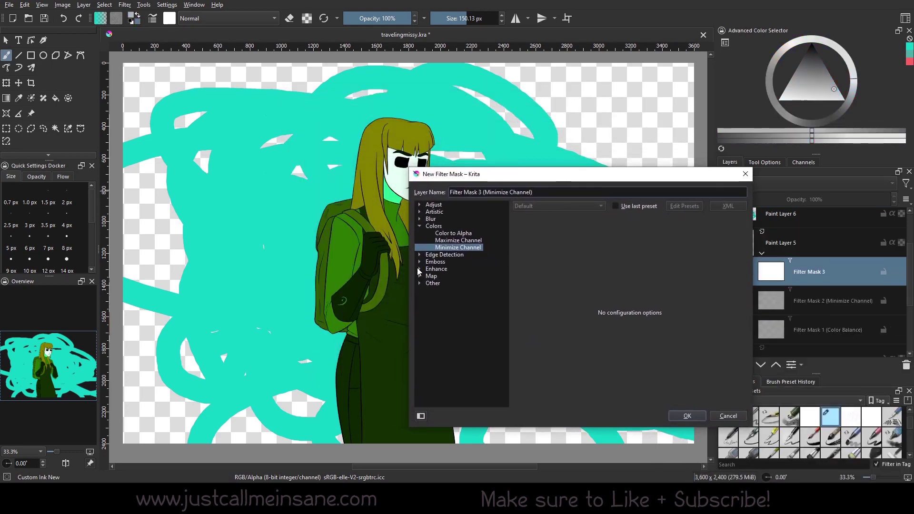
click(420, 269)
click(419, 270)
click(420, 262)
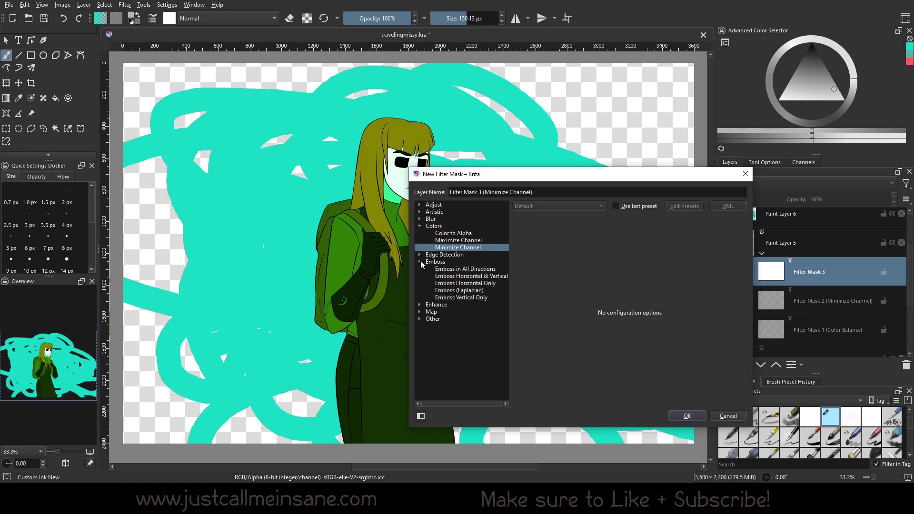
click(420, 262)
click(420, 283)
click(419, 281)
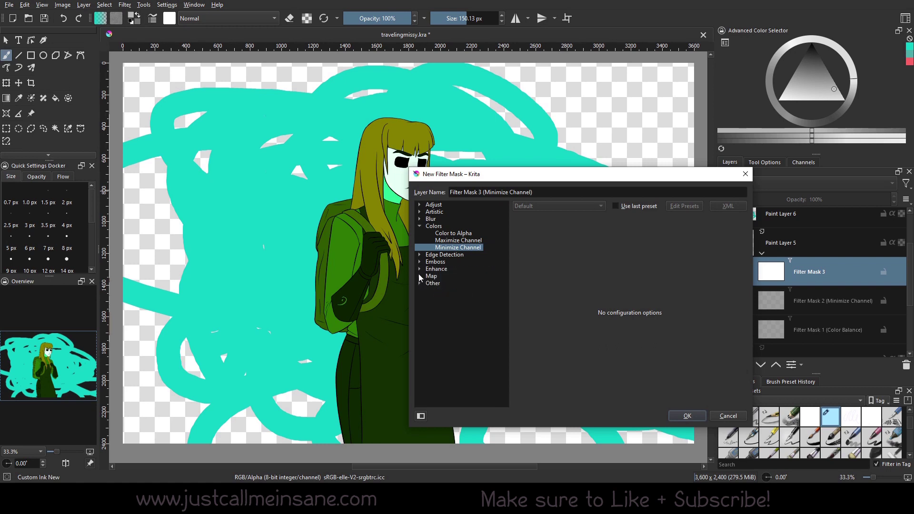
click(419, 274)
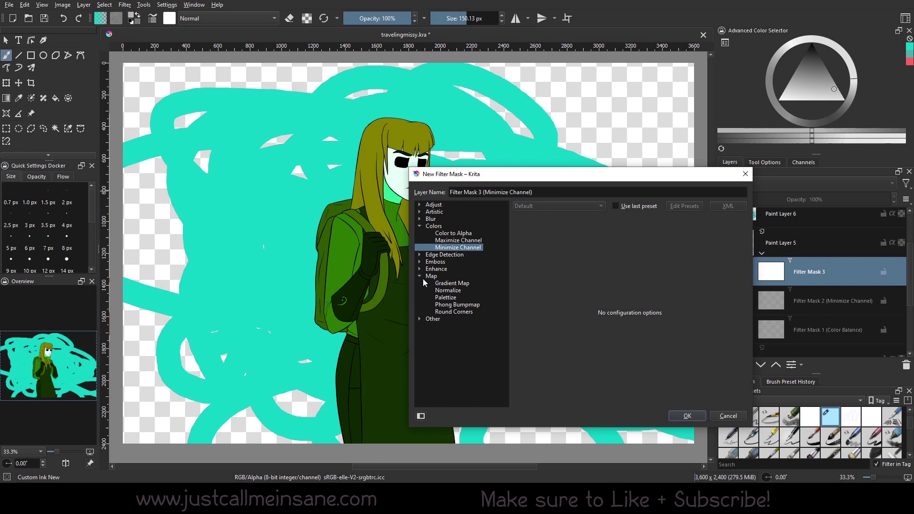
click(419, 276)
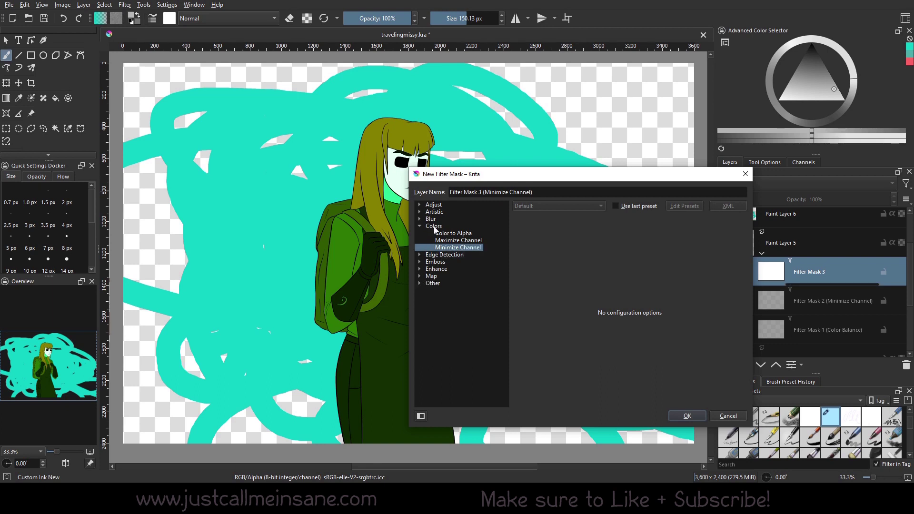
click(419, 205)
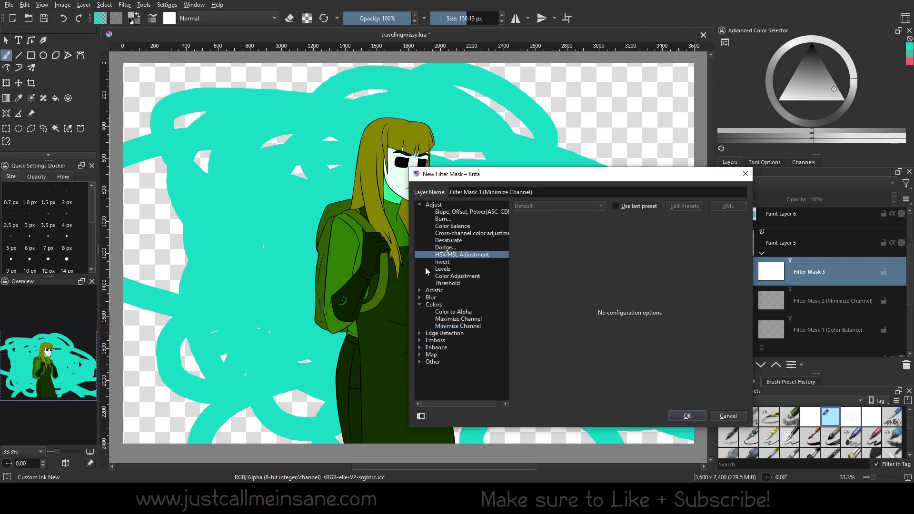
click(419, 290)
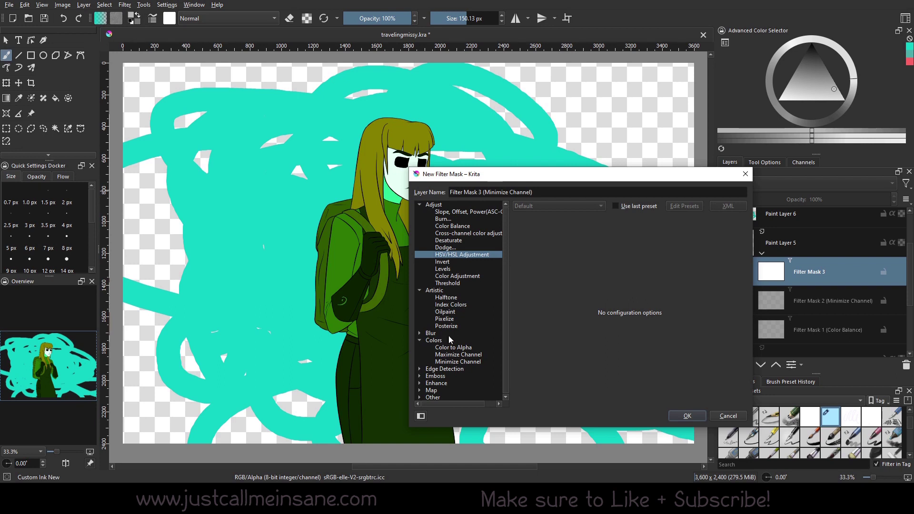
click(447, 305)
click(447, 297)
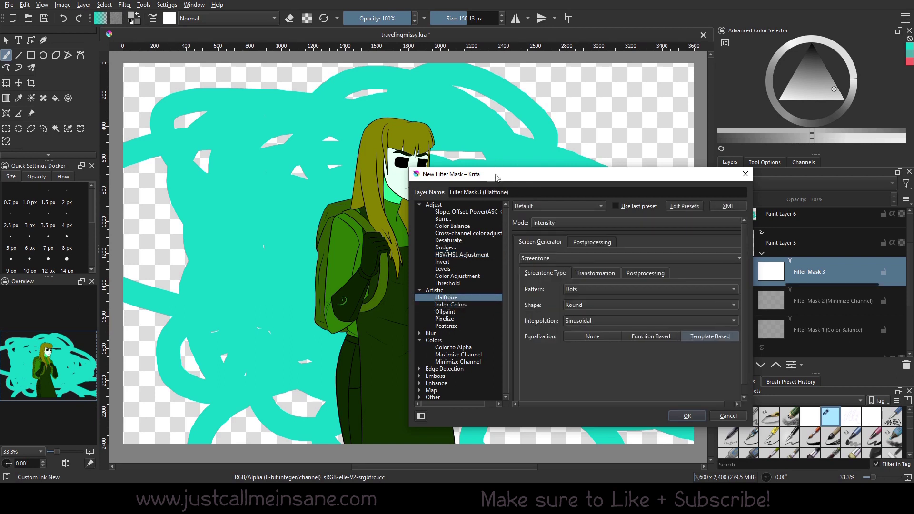
drag(495, 177, 514, 167)
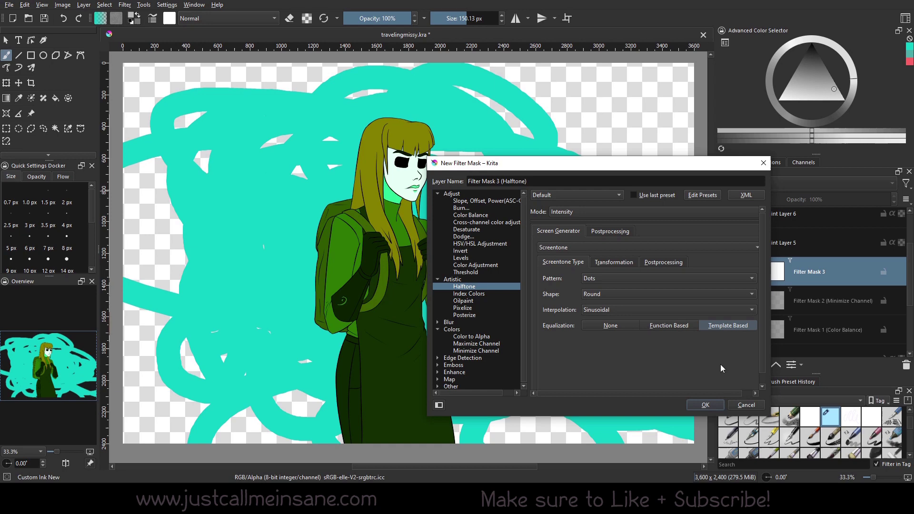
- Cancel the new filter mask, hide the Visible layer and Paint Layer 6, and collapse Paint Layer 5
click(746, 405)
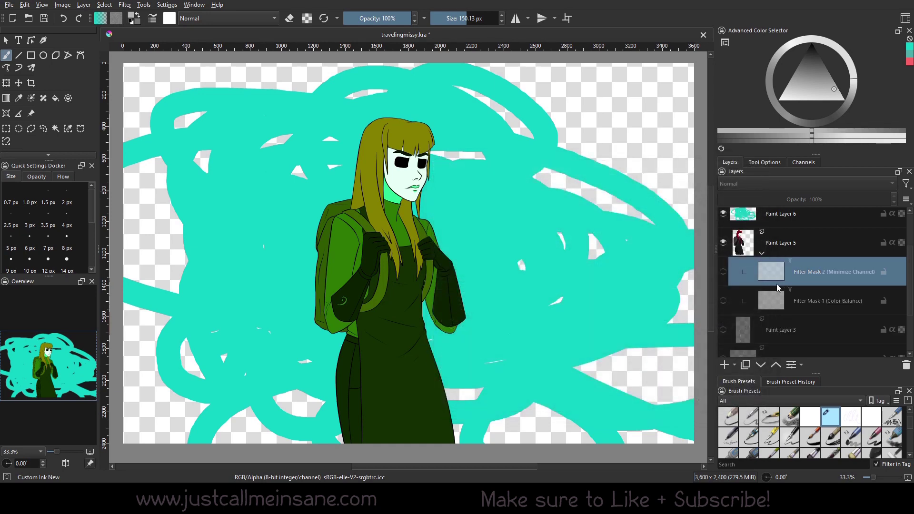
scroll(778, 288, up, 2)
click(724, 252)
scroll(777, 337, down, 3)
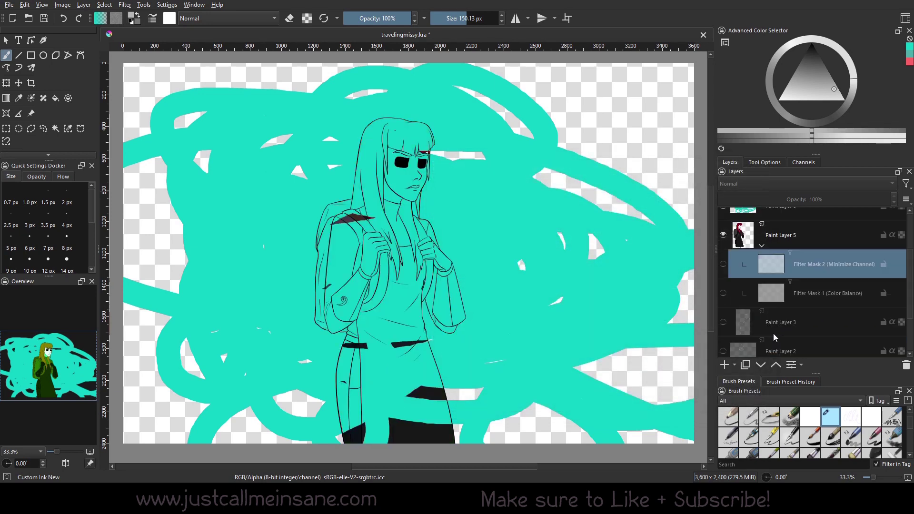
scroll(764, 271, up, 3)
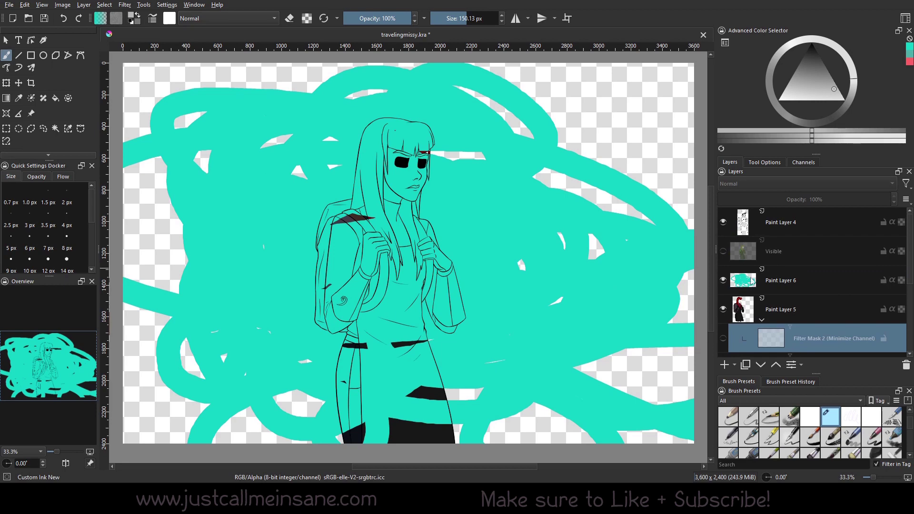
click(723, 280)
scroll(497, 290, up, 2)
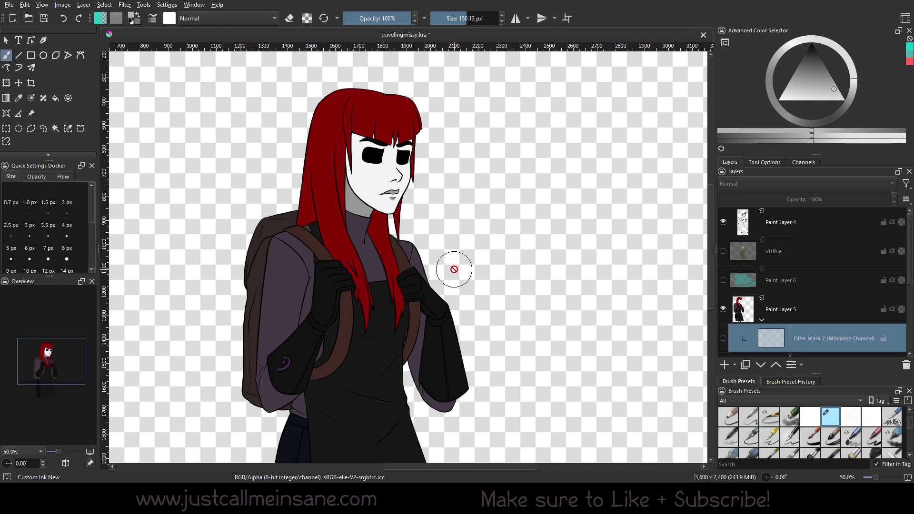
click(763, 320)
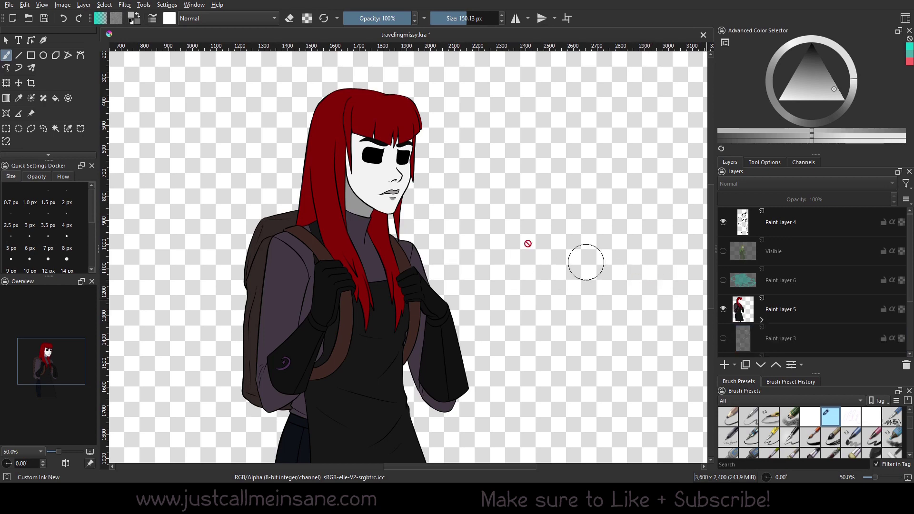
scroll(510, 235, down, 2)
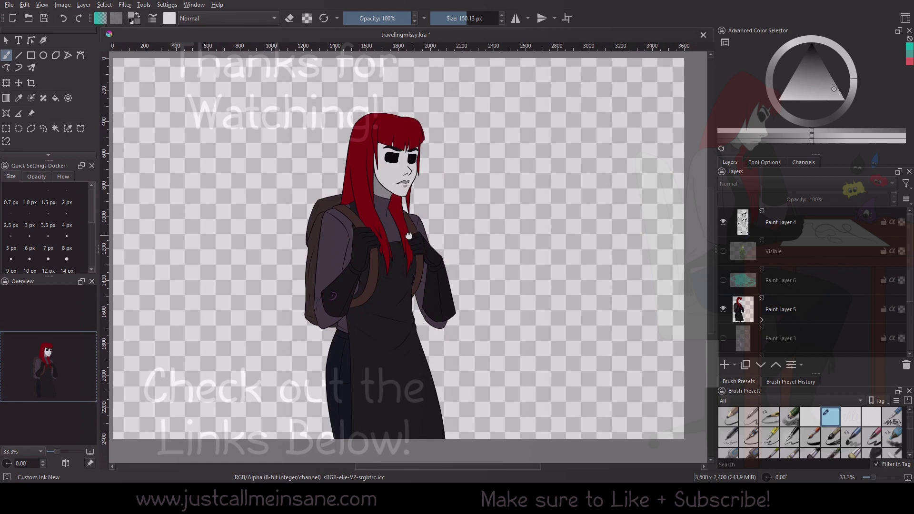